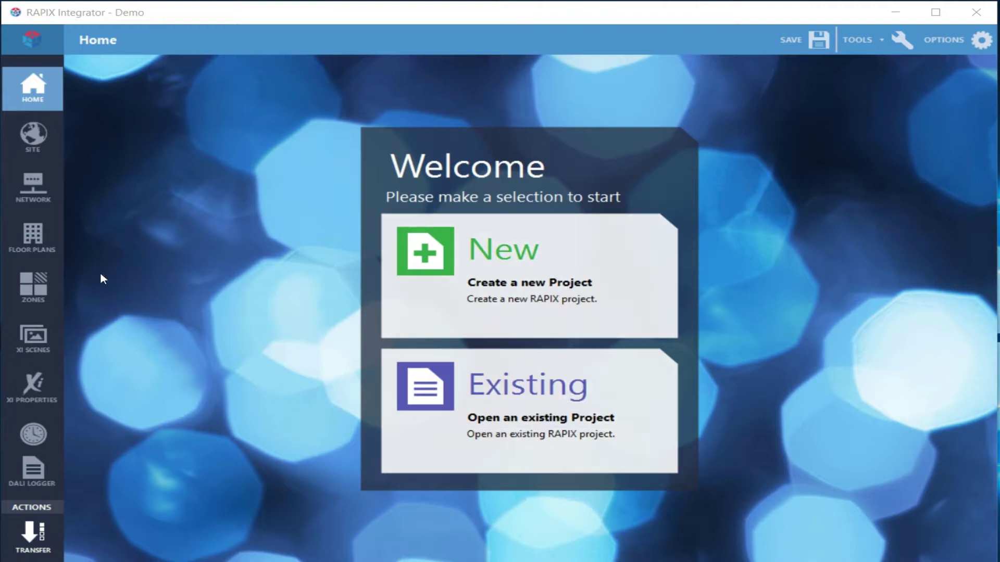
- Import Floor Plan 1.dwg as a new floor plan in the project
click(41, 240)
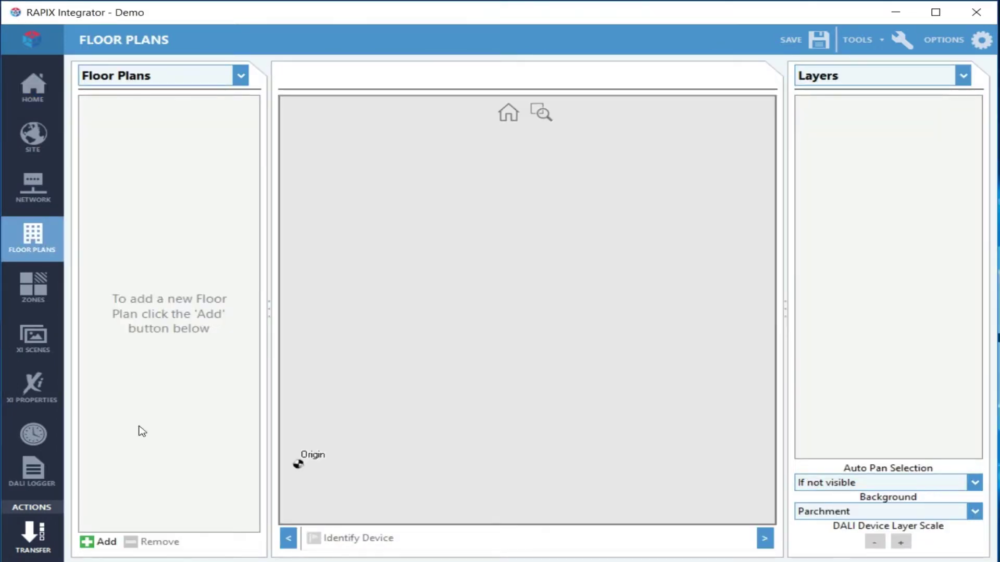
click(103, 542)
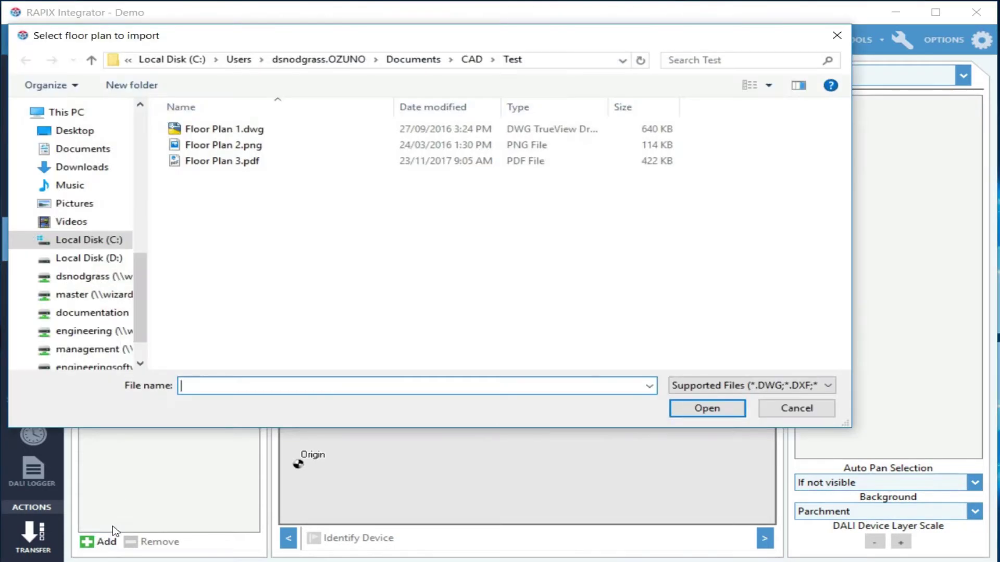
click(232, 134)
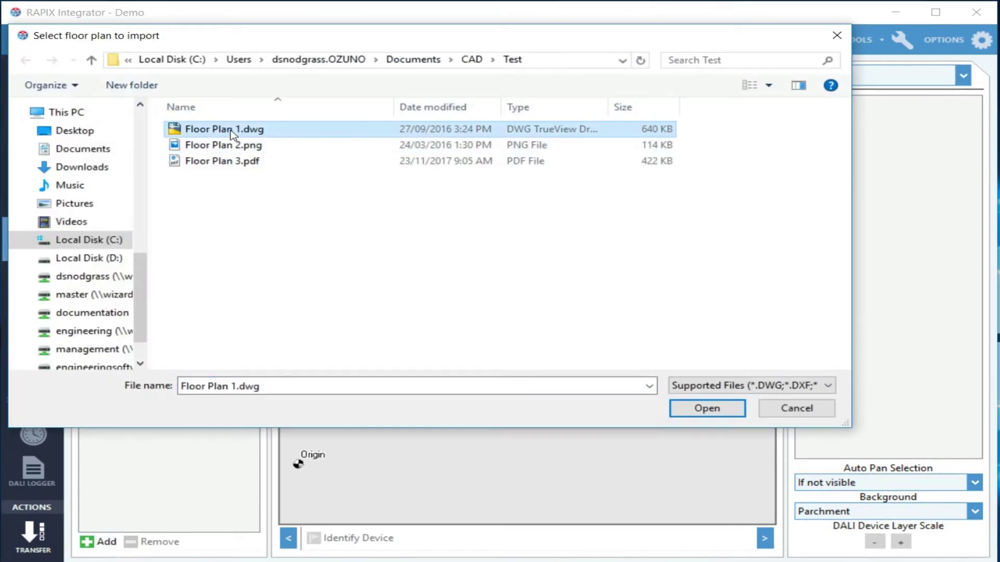
click(706, 409)
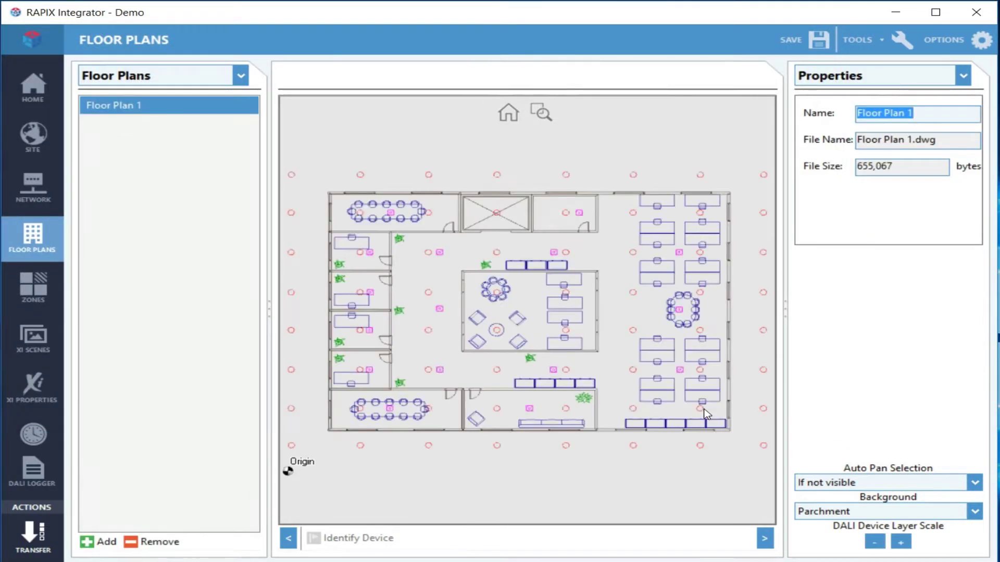
- Show the floor plan's layers and hide MOVABLE_FURNISHINGS, PLANT and SENSORS
click(965, 77)
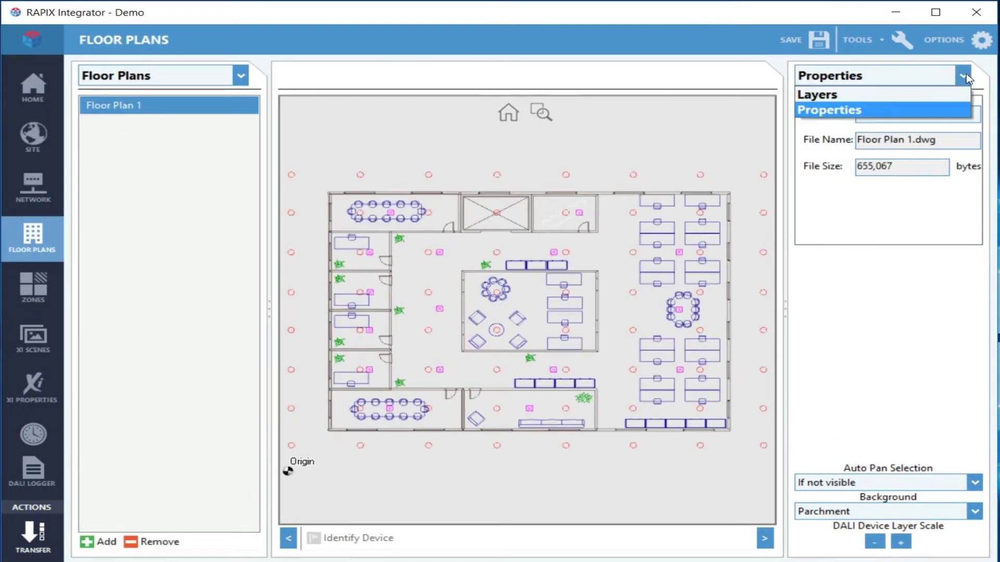
click(961, 95)
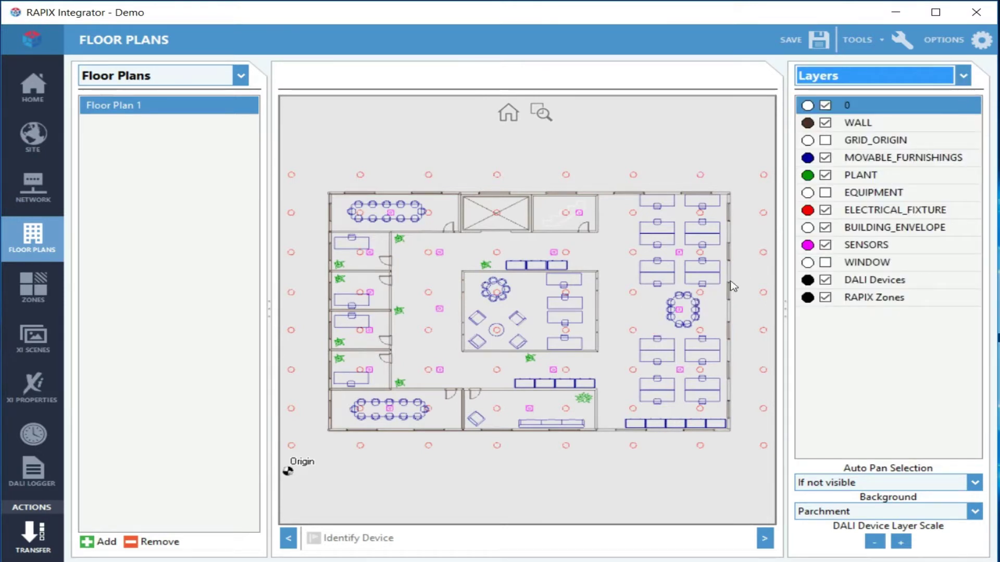
click(826, 158)
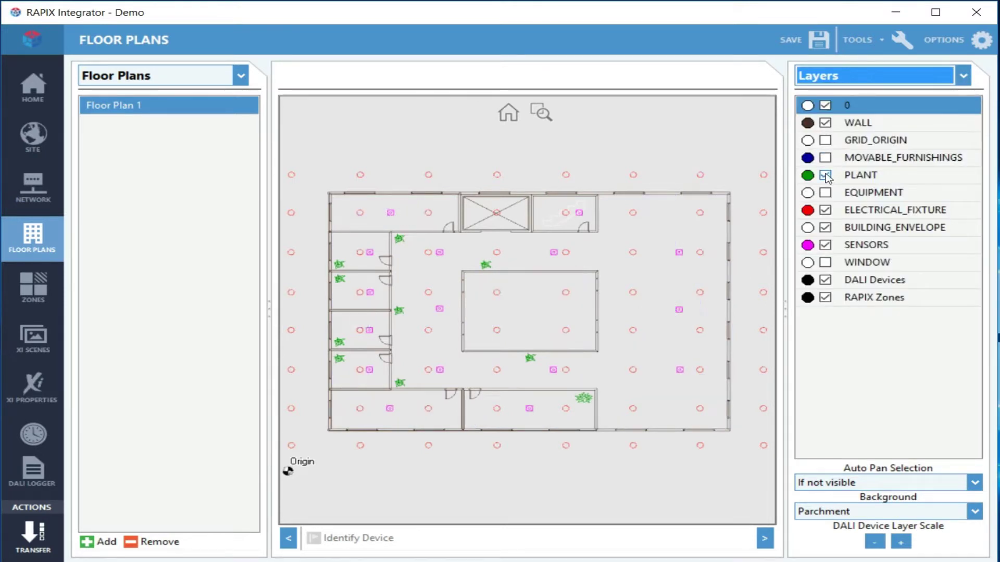
click(825, 176)
click(825, 245)
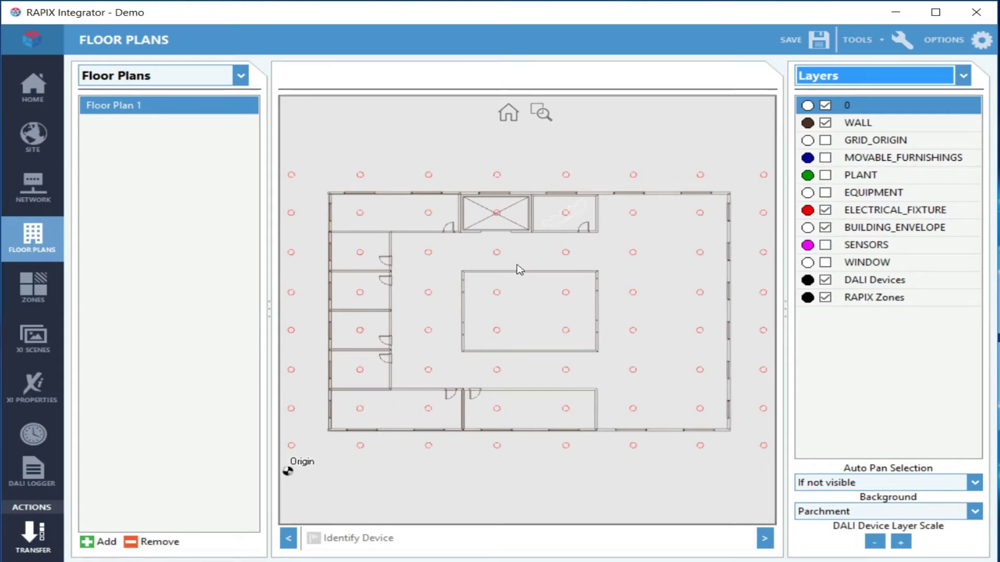
- Display the network devices beside the floor plan, expand Floor 1 down to Line 1 and select Device 8
scroll(495, 282, up, 5)
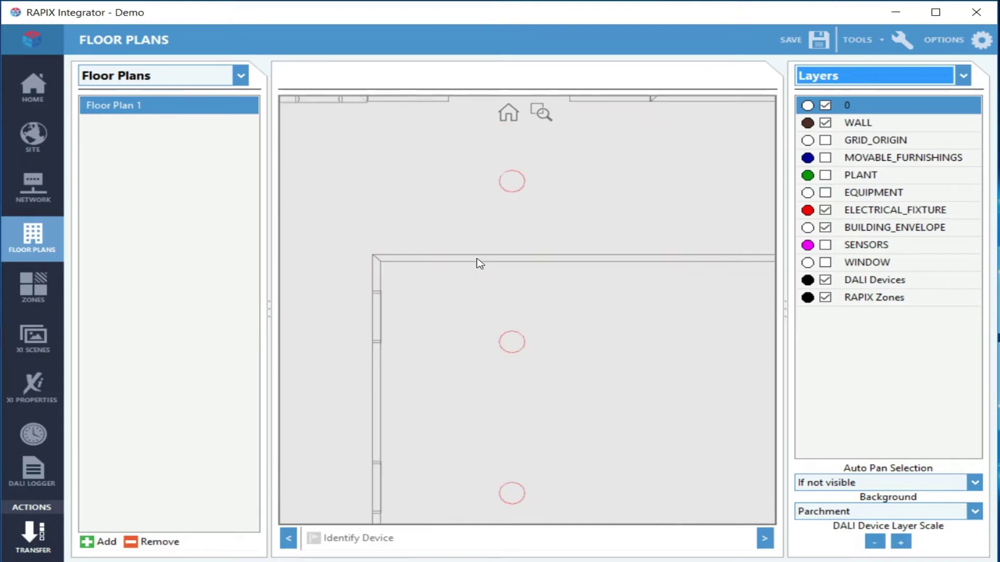
scroll(462, 225, down, 5)
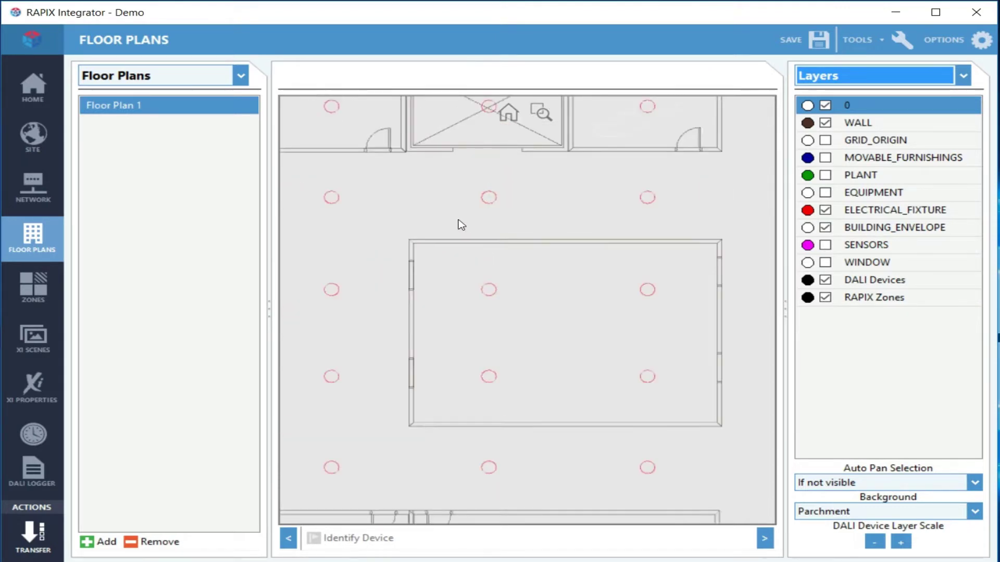
scroll(461, 225, up, 1)
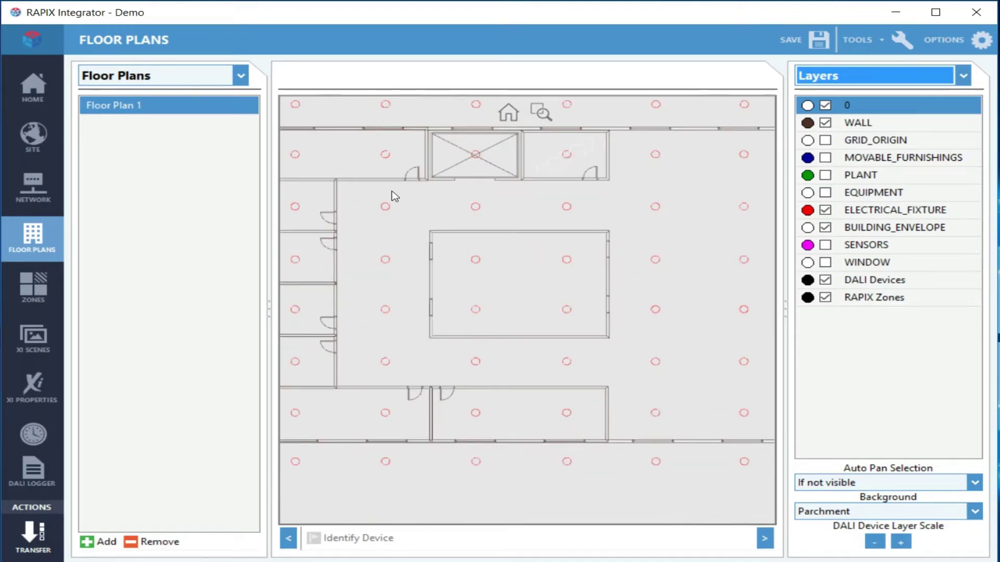
drag(395, 194, 384, 169)
scroll(421, 221, up, 1)
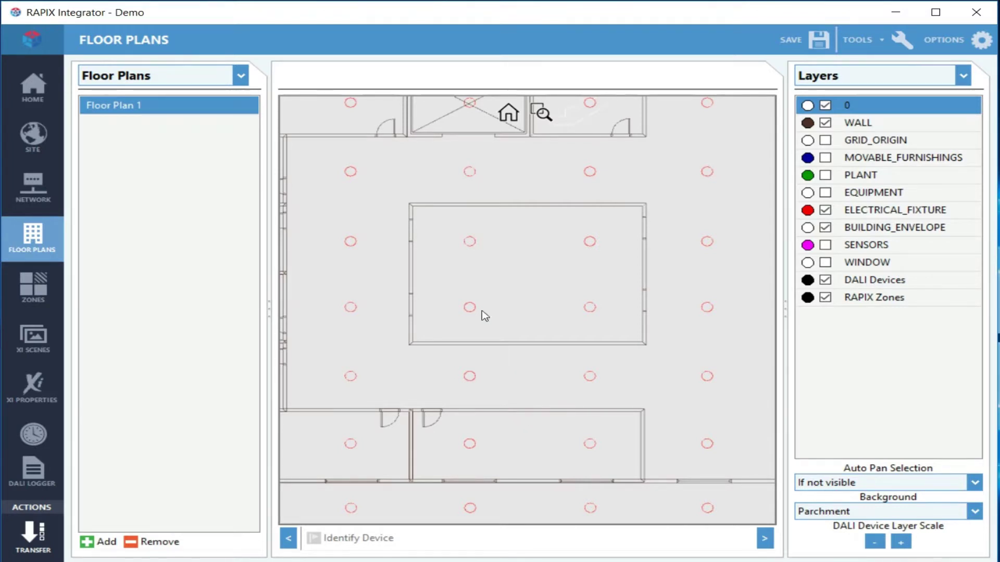
click(240, 77)
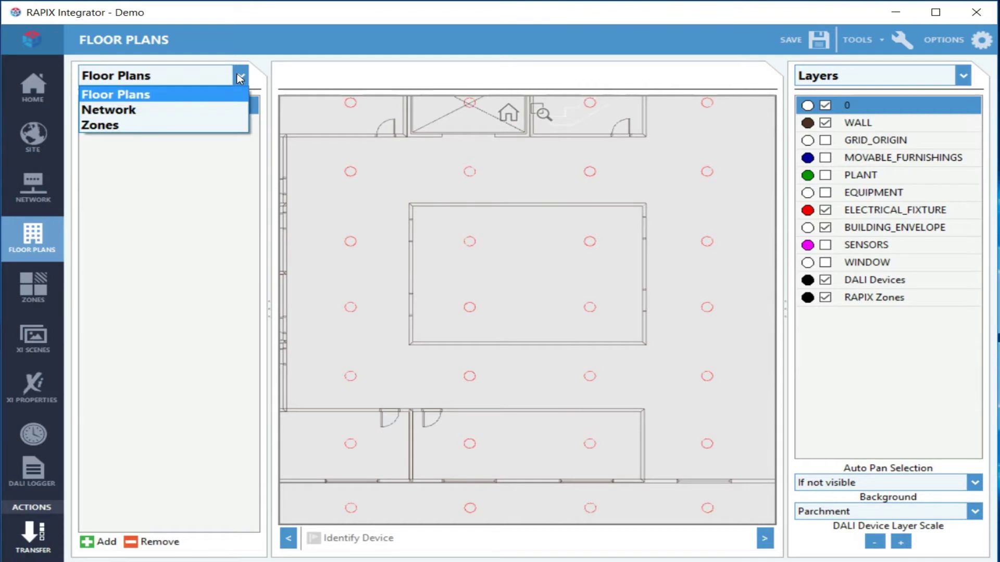
click(225, 110)
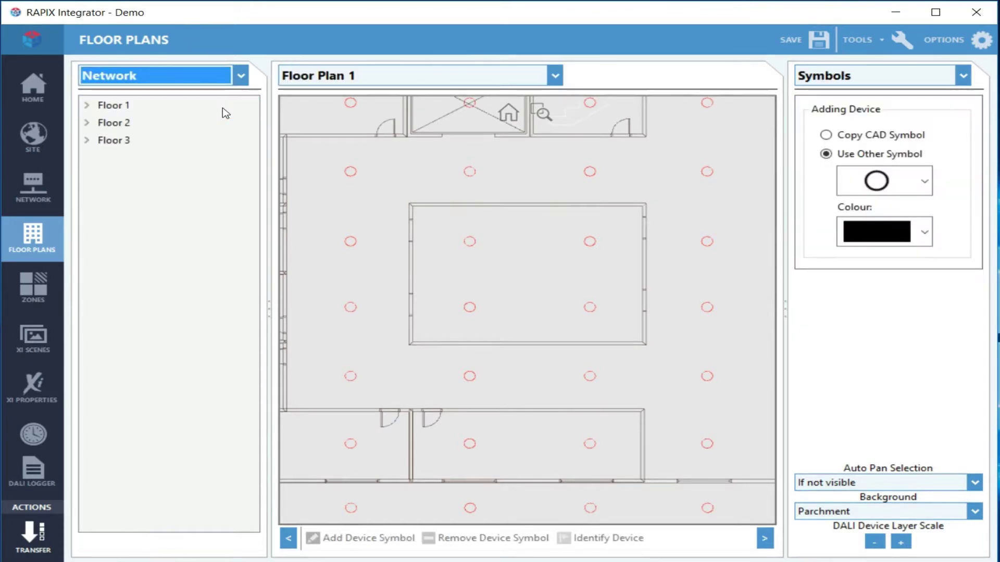
click(87, 104)
click(102, 123)
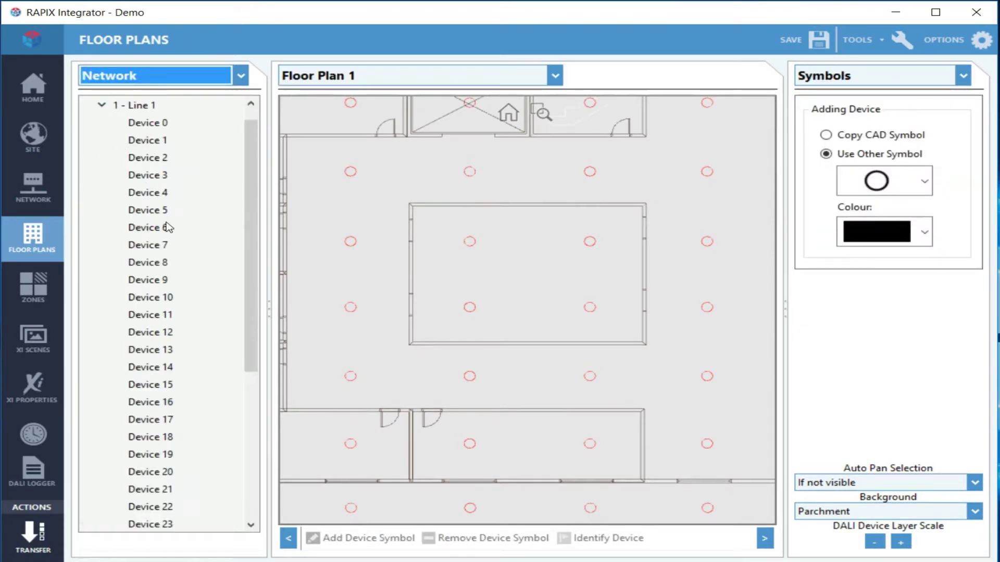
click(169, 266)
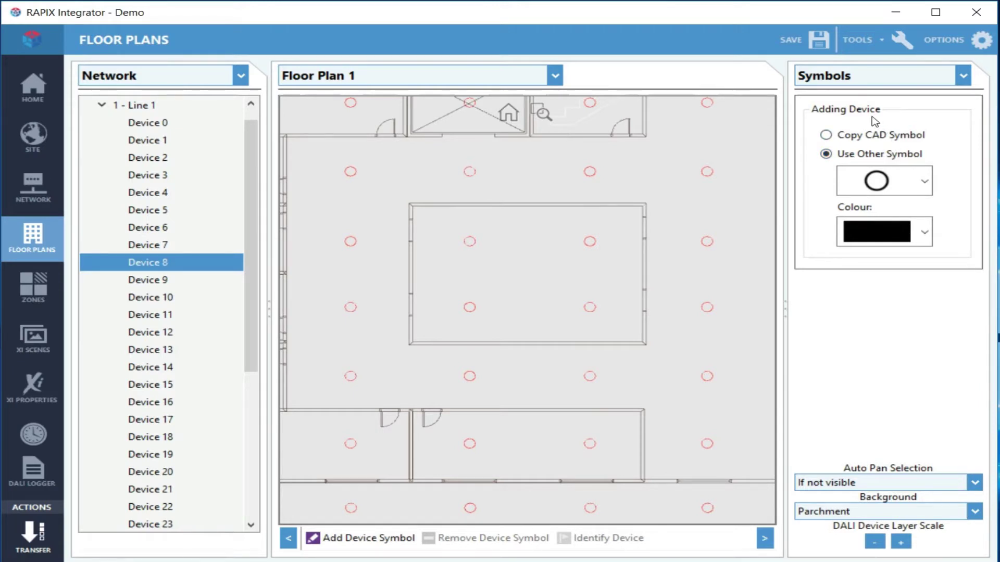
- Place Devices 8 to 11 on the row of four corridor lights above the central room, copying the CAD symbol
click(826, 134)
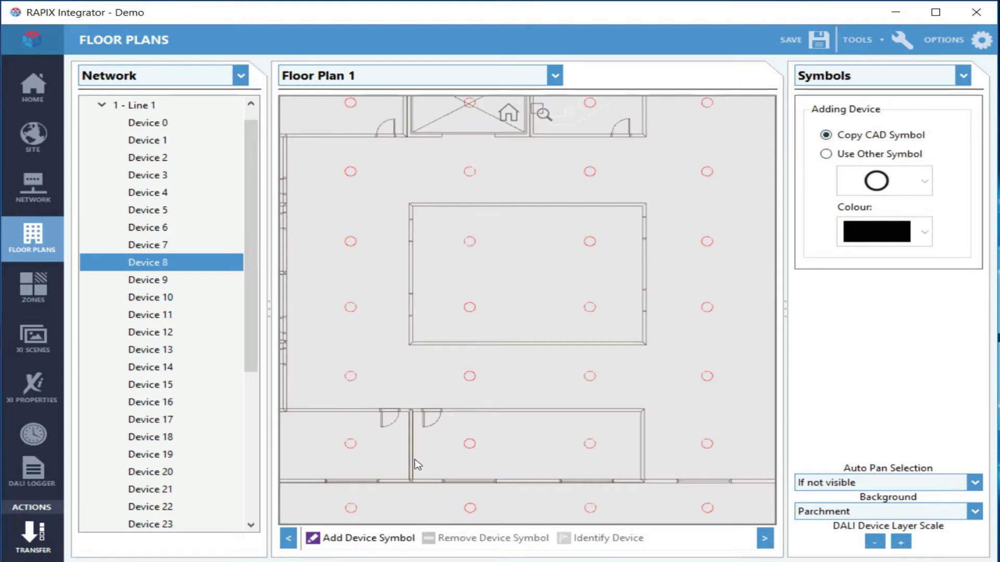
click(316, 538)
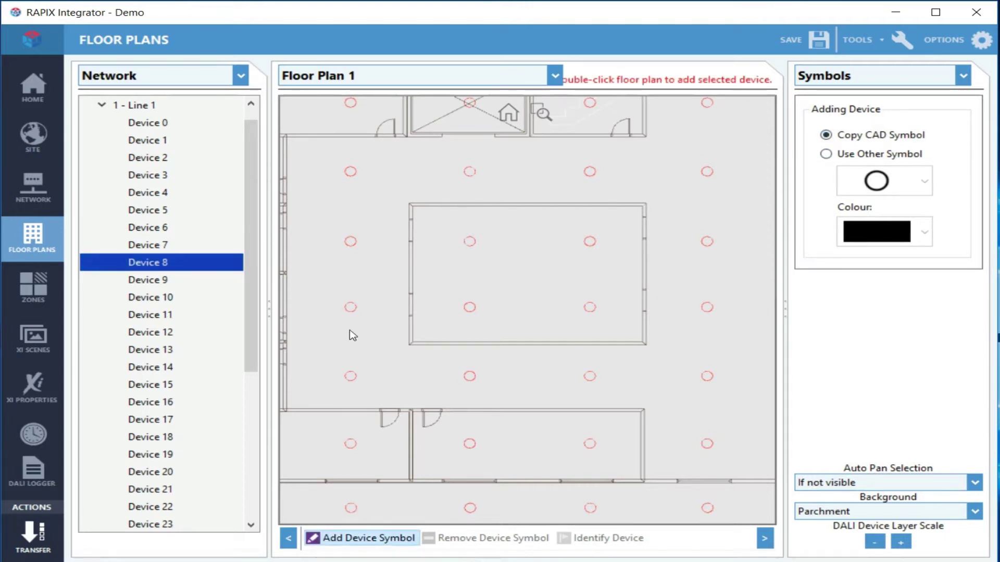
double_click(354, 171)
double_click(476, 173)
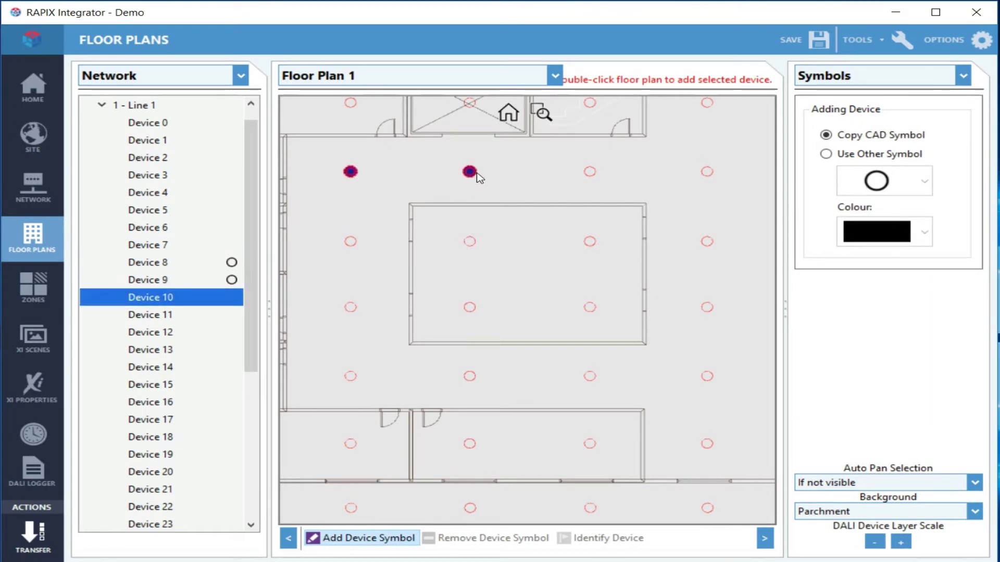
double_click(594, 174)
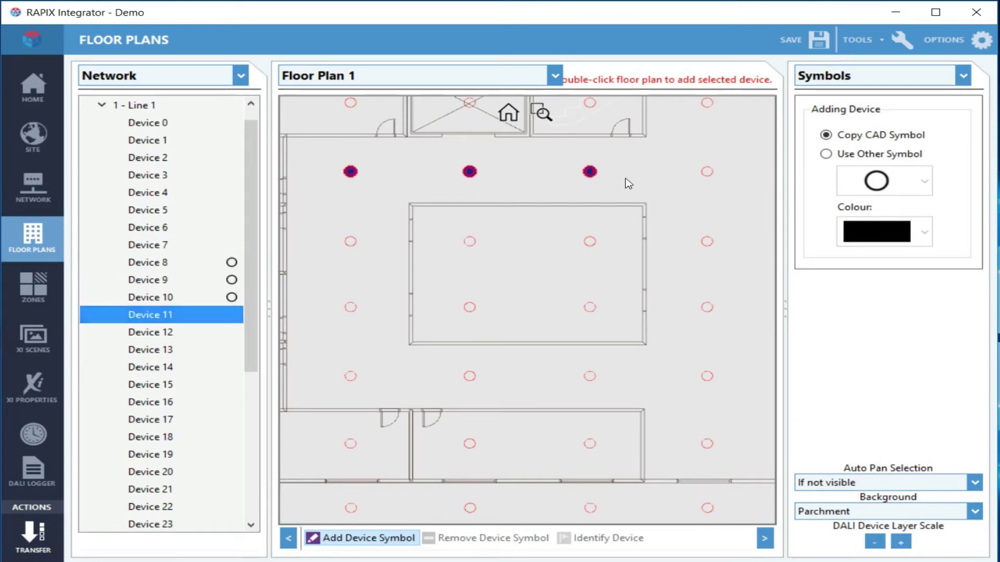
double_click(712, 175)
- Place Devices 12 to 15 on the four lights inside the central room and finish adding device symbols
double_click(475, 246)
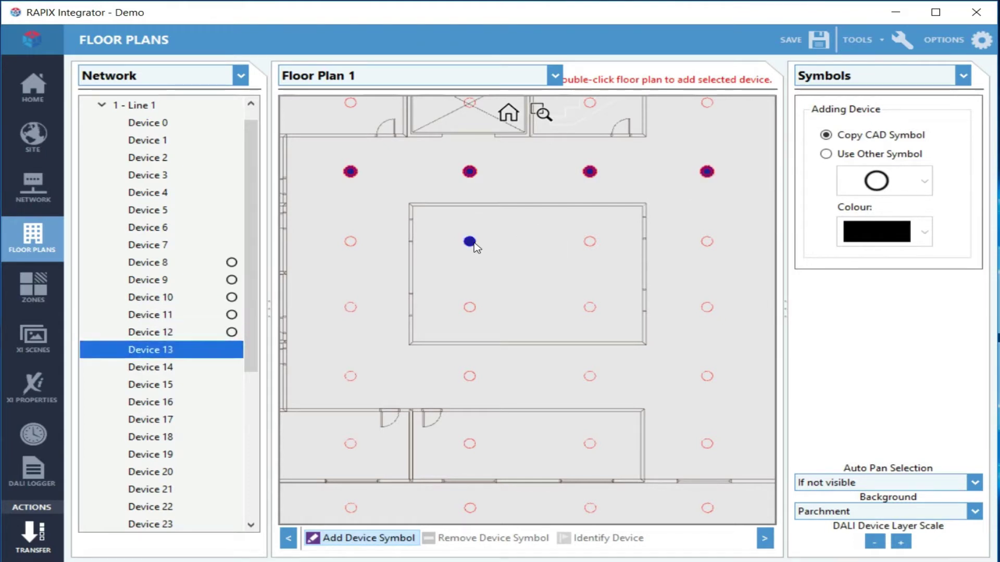
double_click(592, 243)
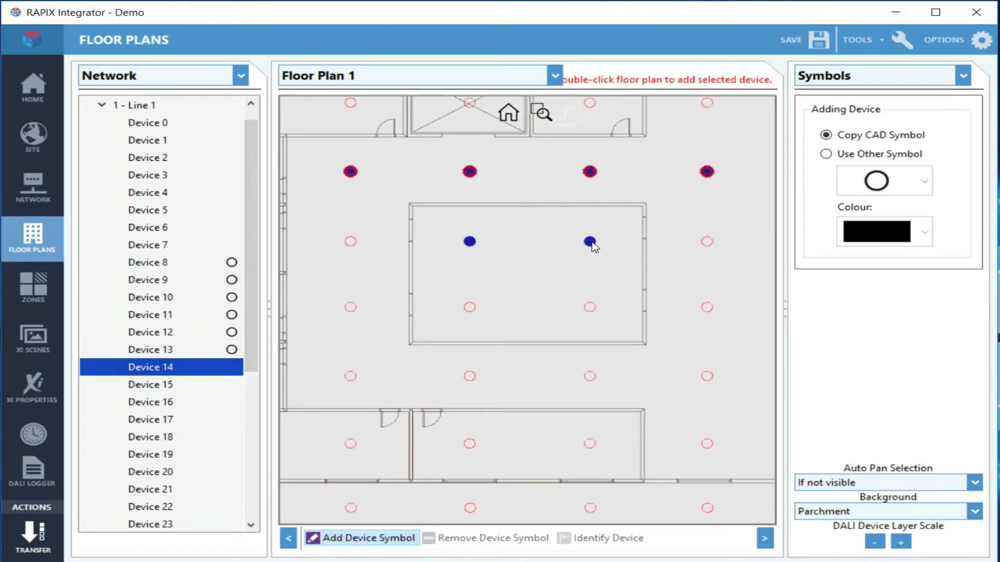
double_click(474, 312)
double_click(593, 314)
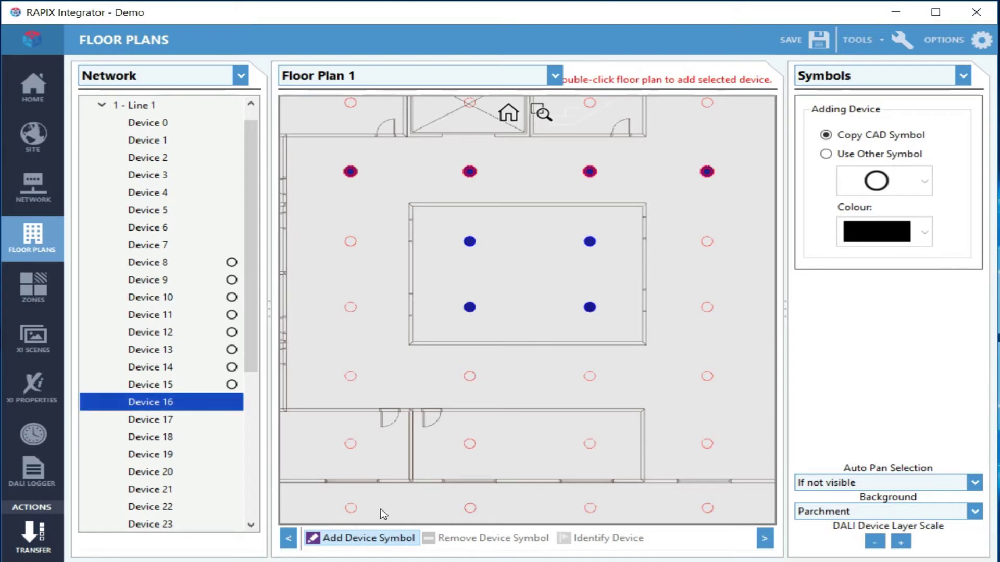
click(370, 538)
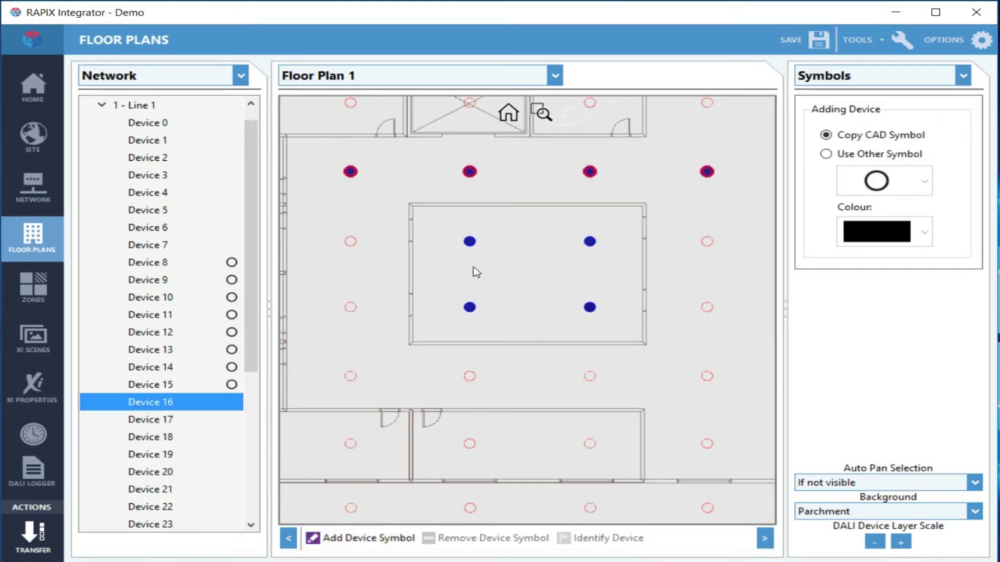
- Identify Device 12 from its floor plan symbol and view its DALI configuration without changing it
click(469, 241)
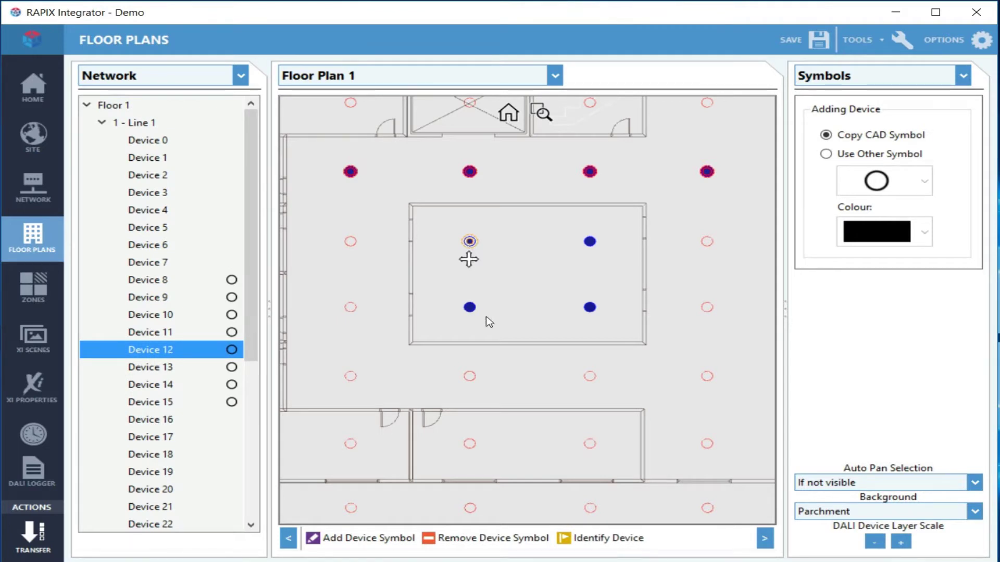
click(565, 539)
double_click(469, 243)
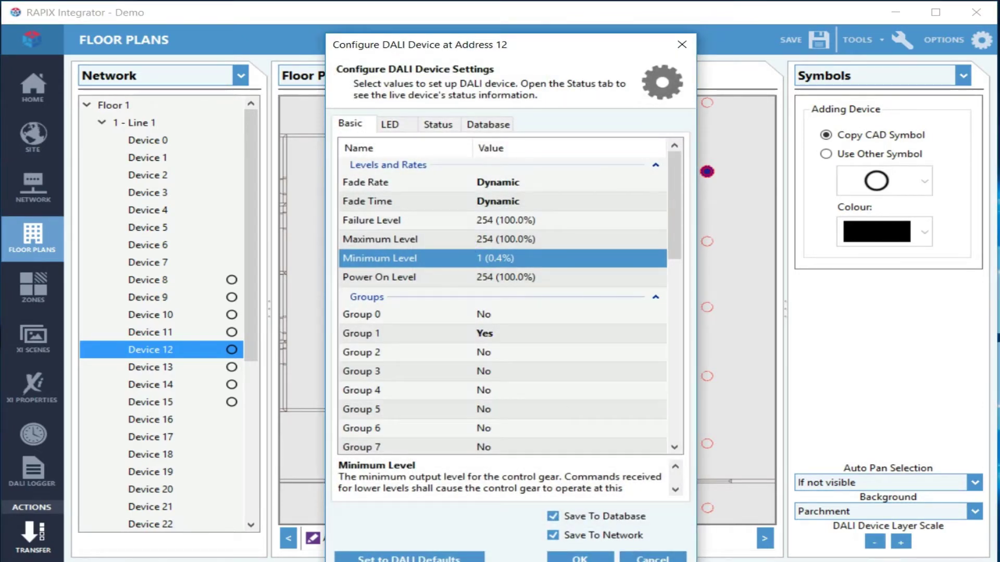
click(646, 558)
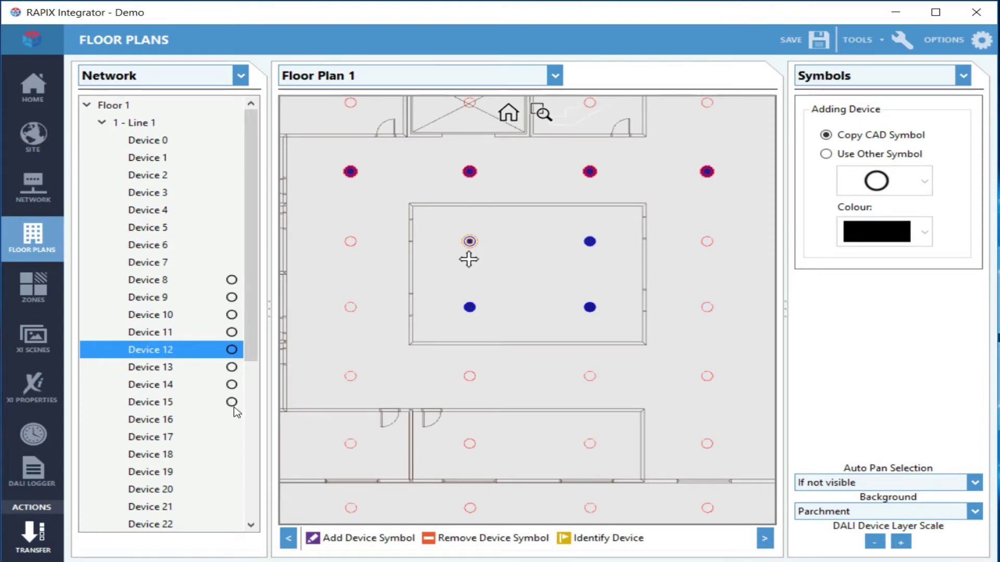
- Show the zones and outline a new rectangular zone area around the four corridor lights above the central room
click(240, 79)
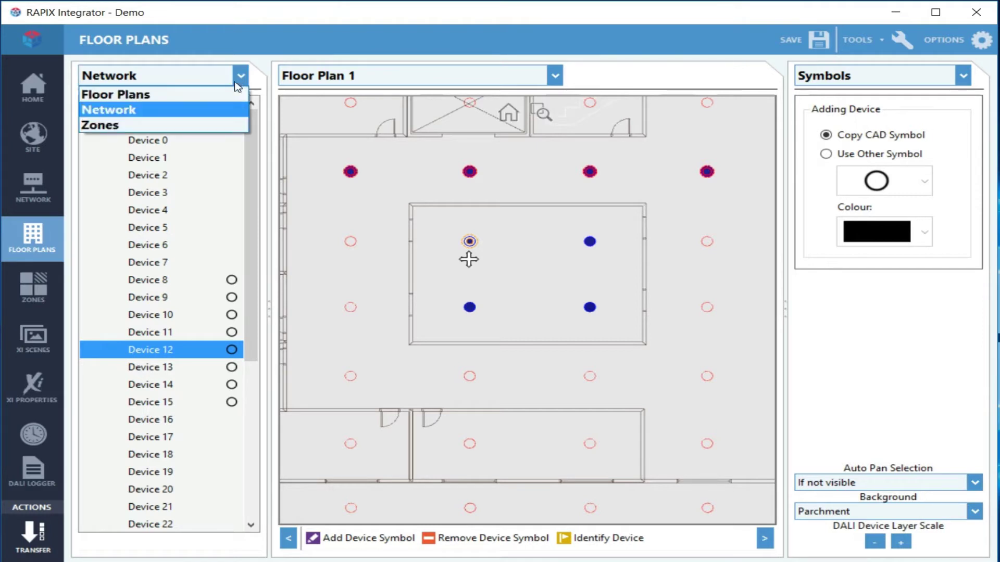
click(225, 126)
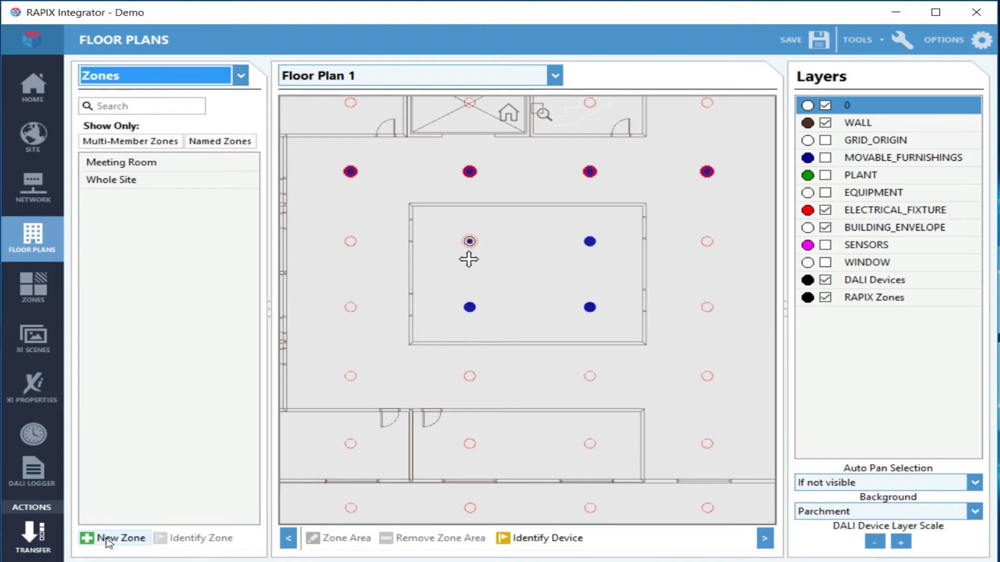
click(109, 543)
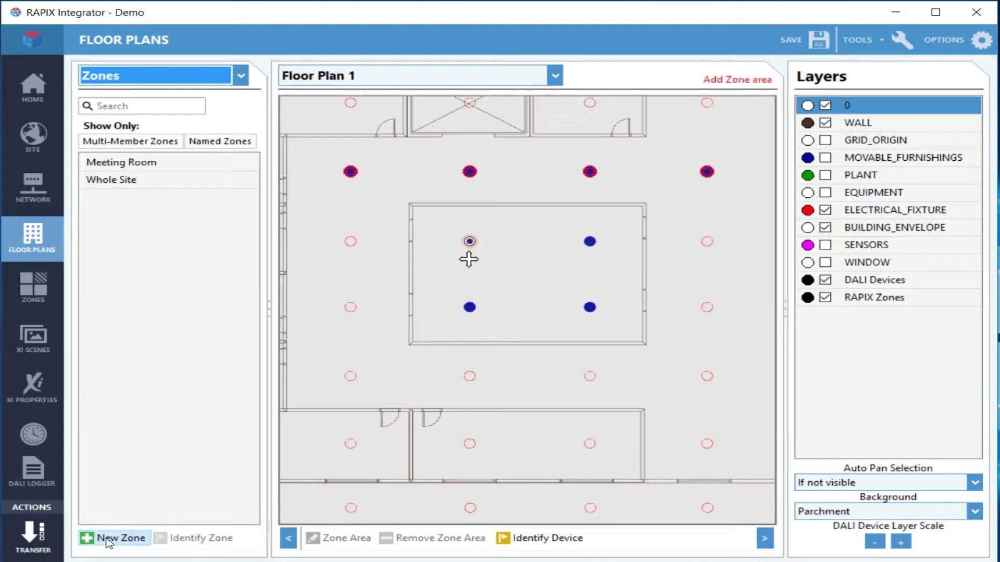
click(309, 146)
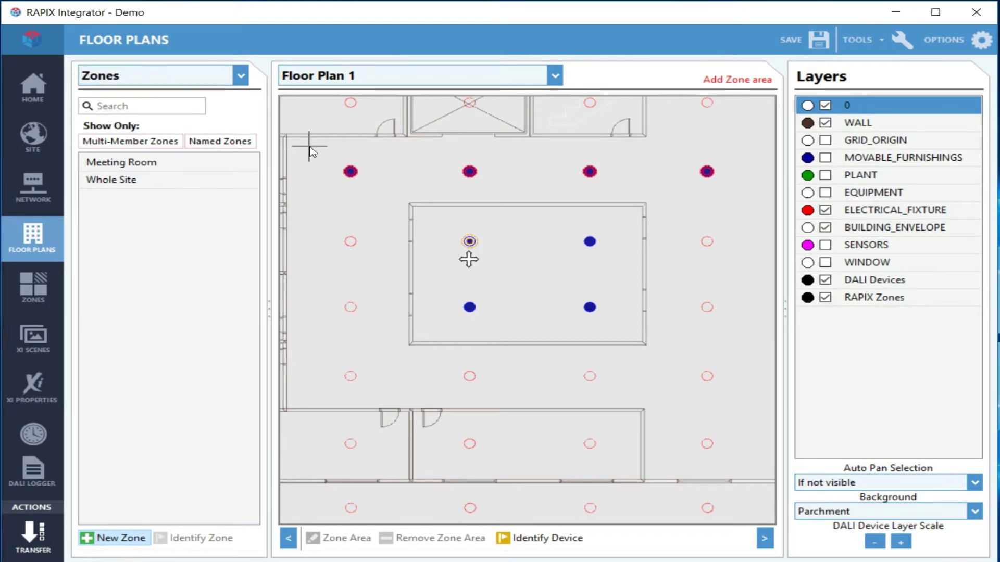
click(732, 146)
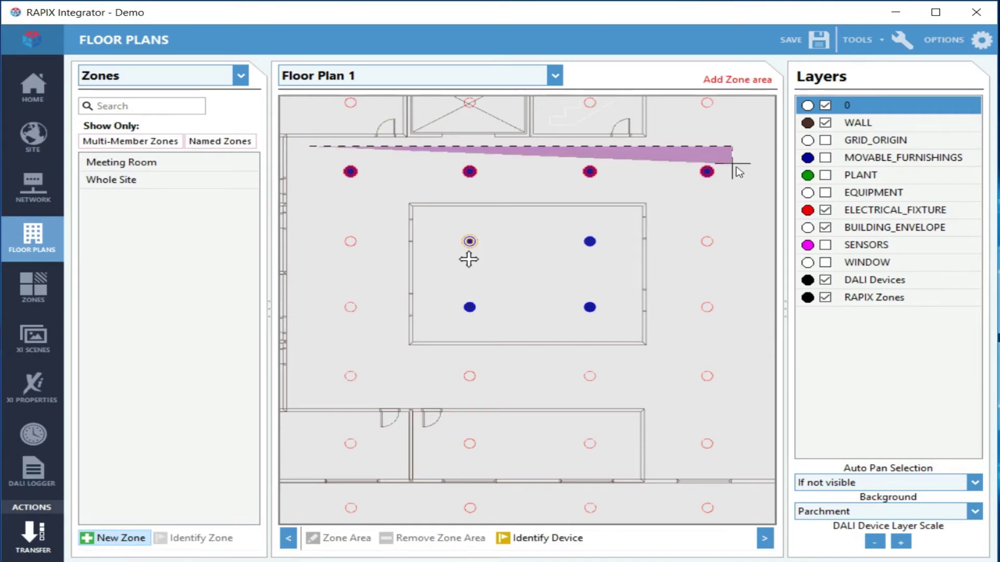
click(732, 194)
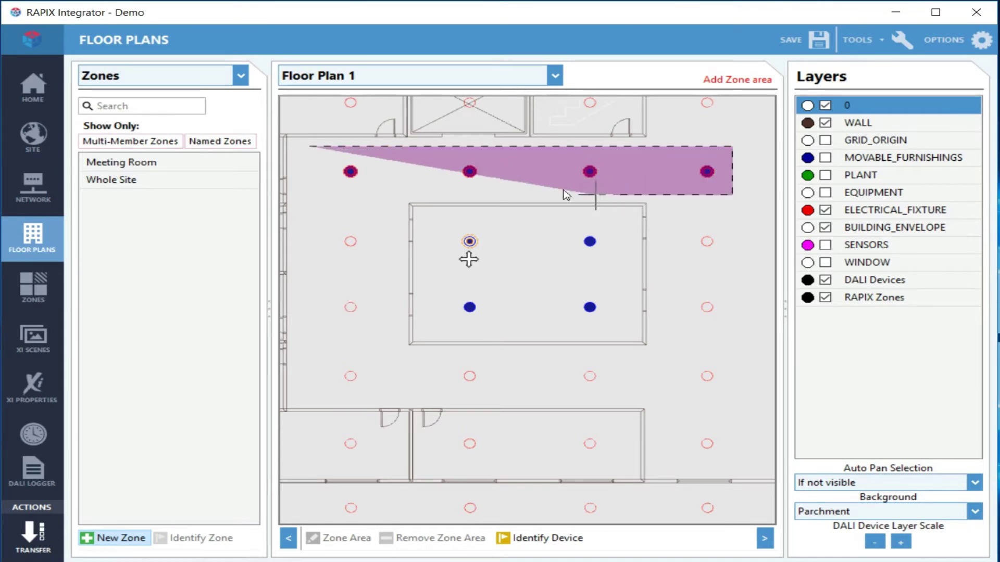
click(311, 194)
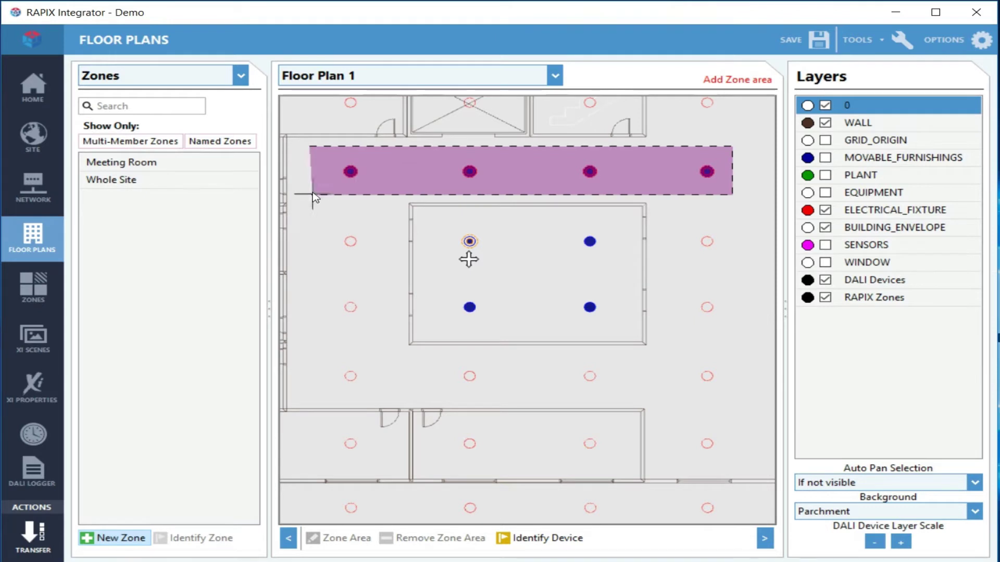
click(310, 147)
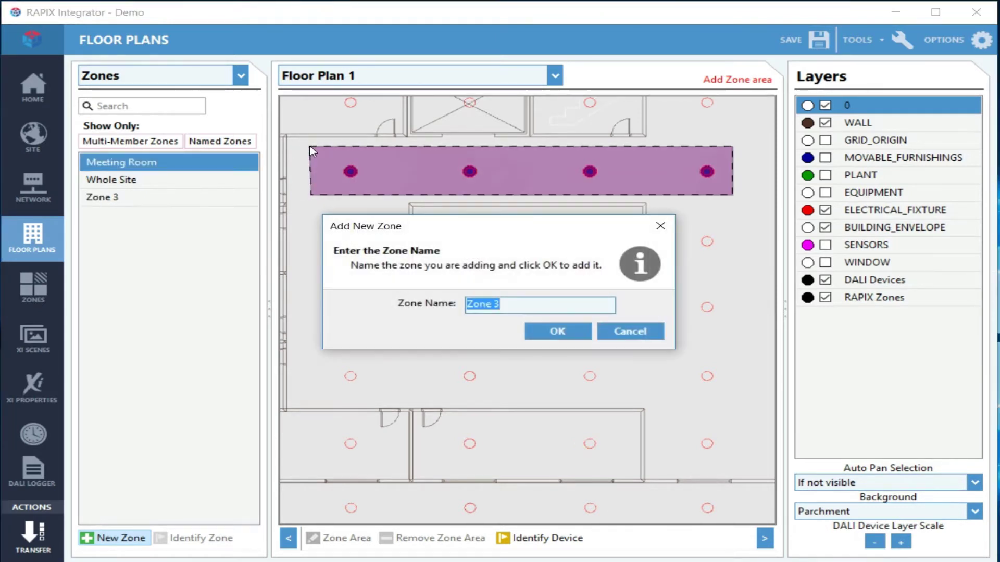
- Name the new zone Corridor and add it
text(Co)
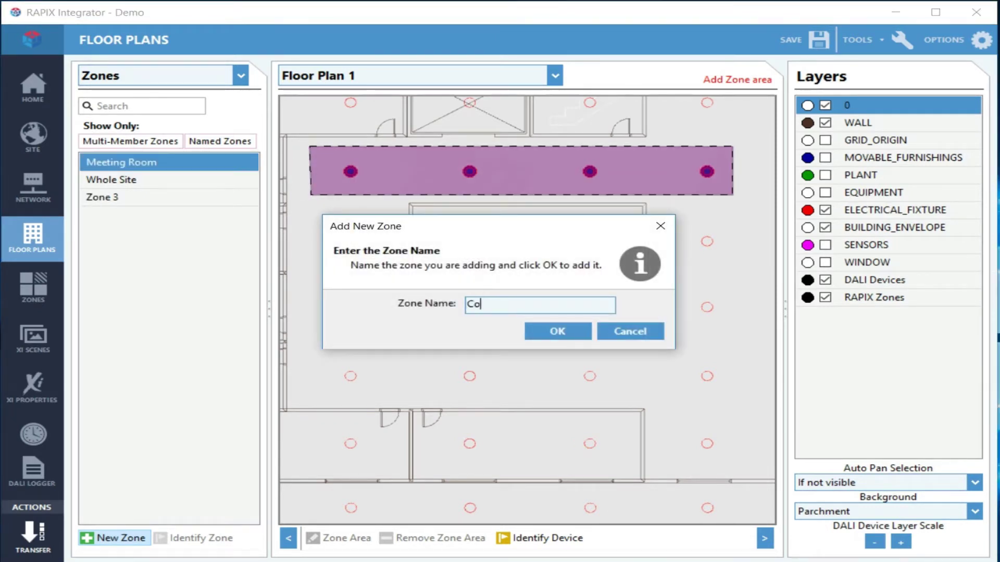
text(rridor)
click(539, 336)
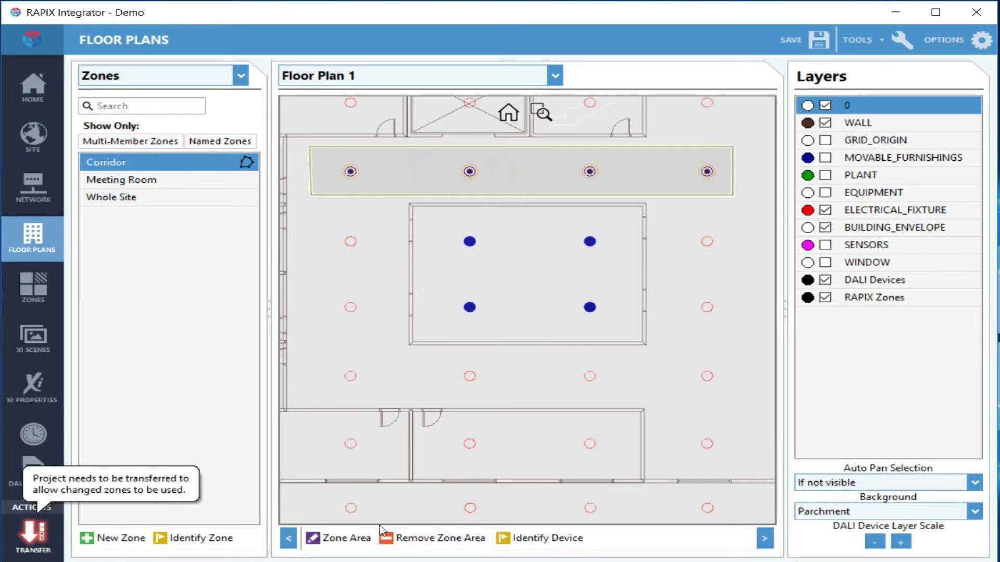
- Identify the Corridor zone's lights, stop identifying them, and view the zone's properties and members without changing them
click(216, 539)
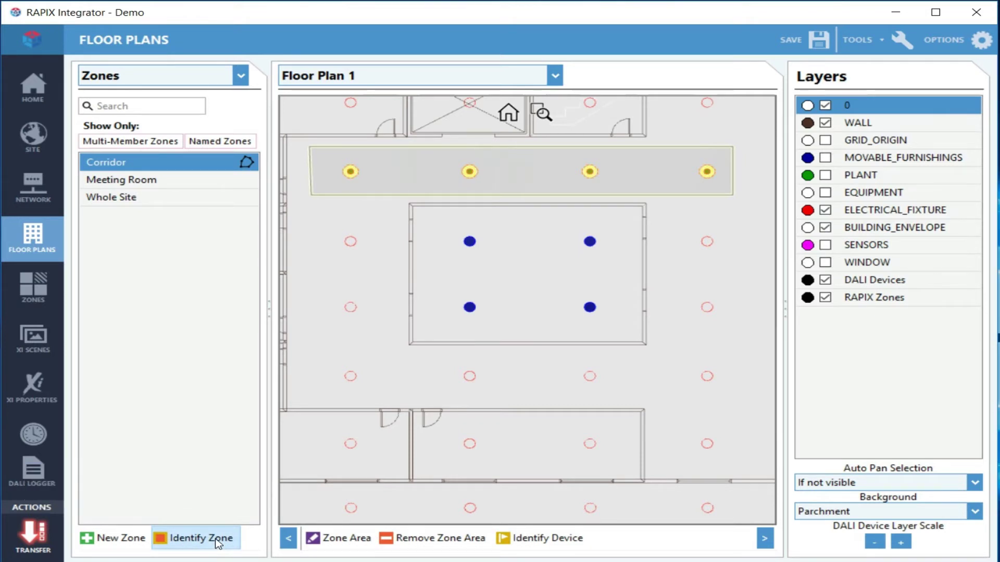
click(216, 538)
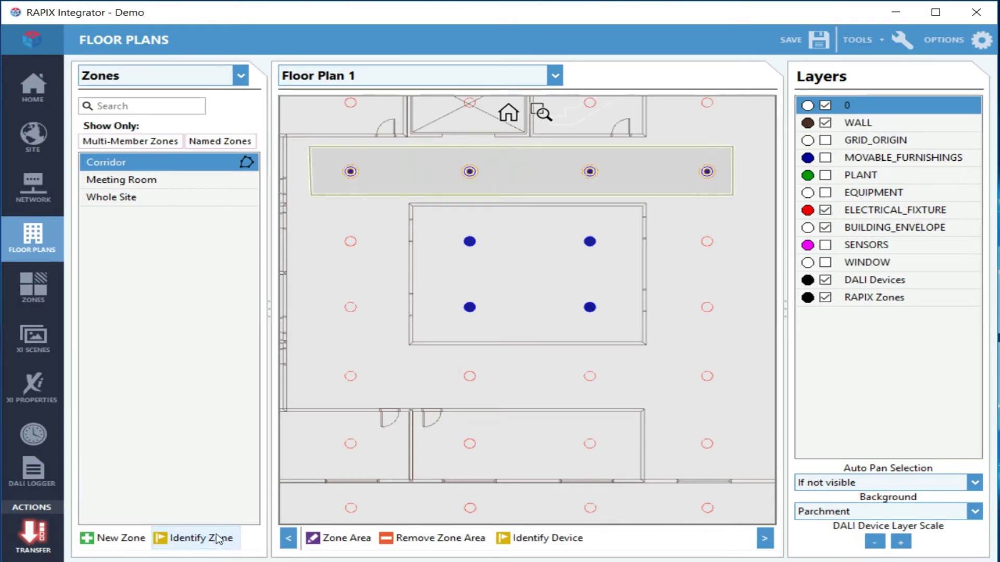
double_click(361, 193)
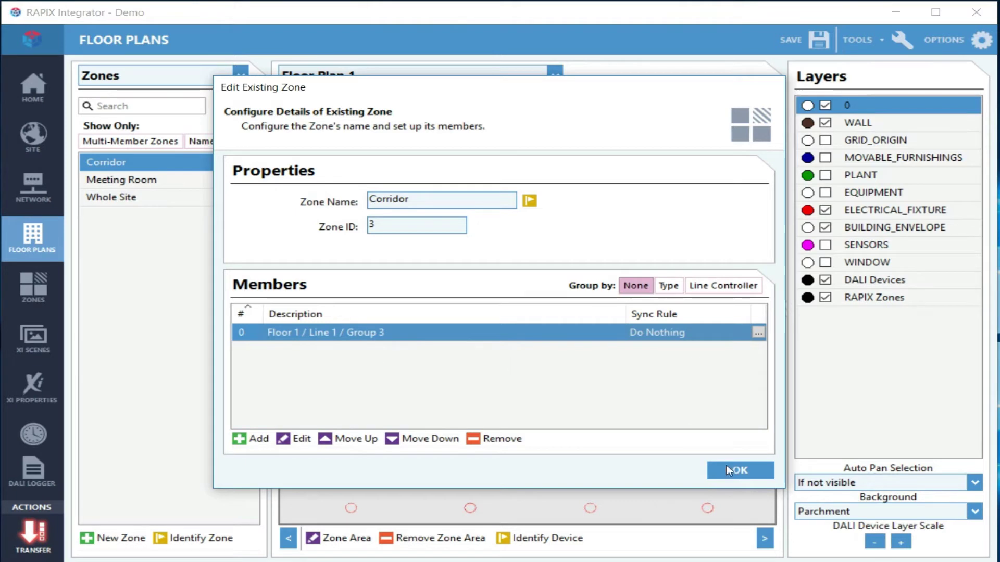
click(739, 471)
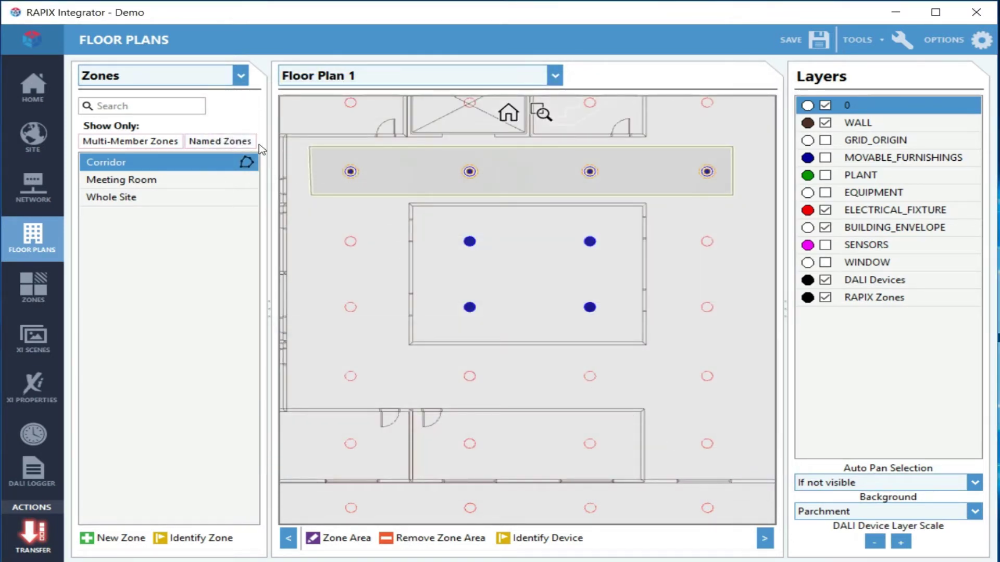
- Draw a rectangular zone area for the existing Meeting Room zone around the four lights inside the central room
click(217, 182)
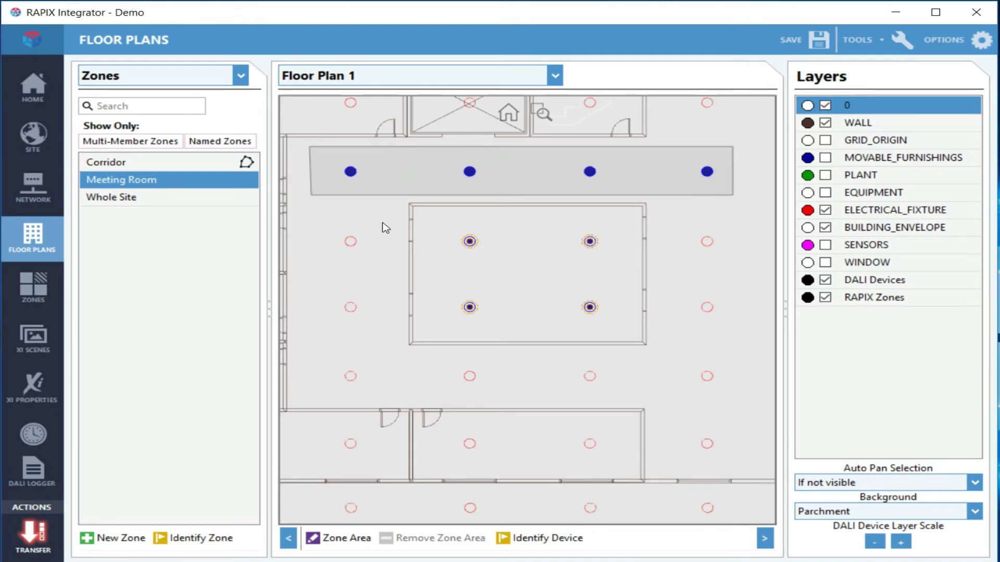
click(343, 540)
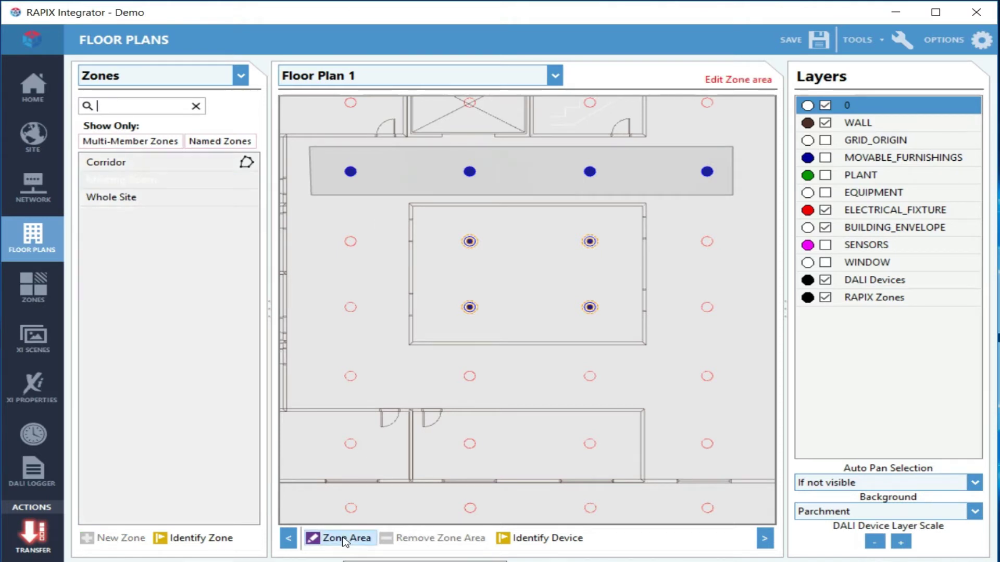
click(438, 219)
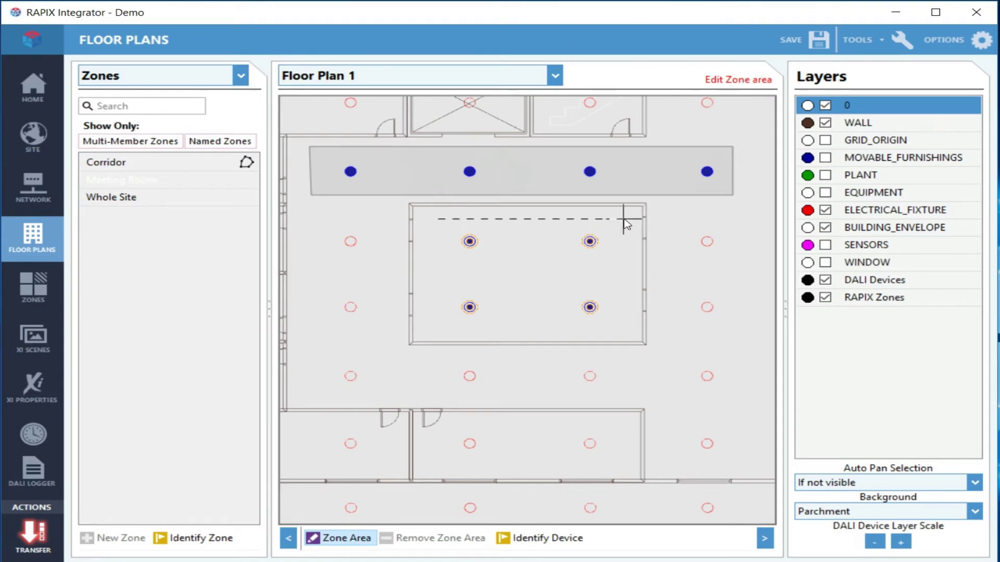
click(624, 219)
click(623, 323)
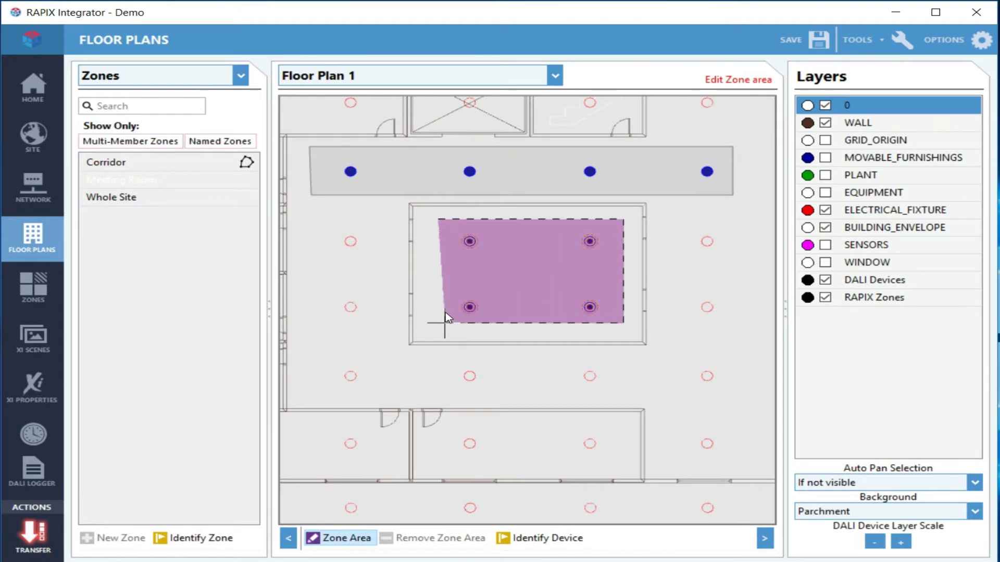
click(437, 323)
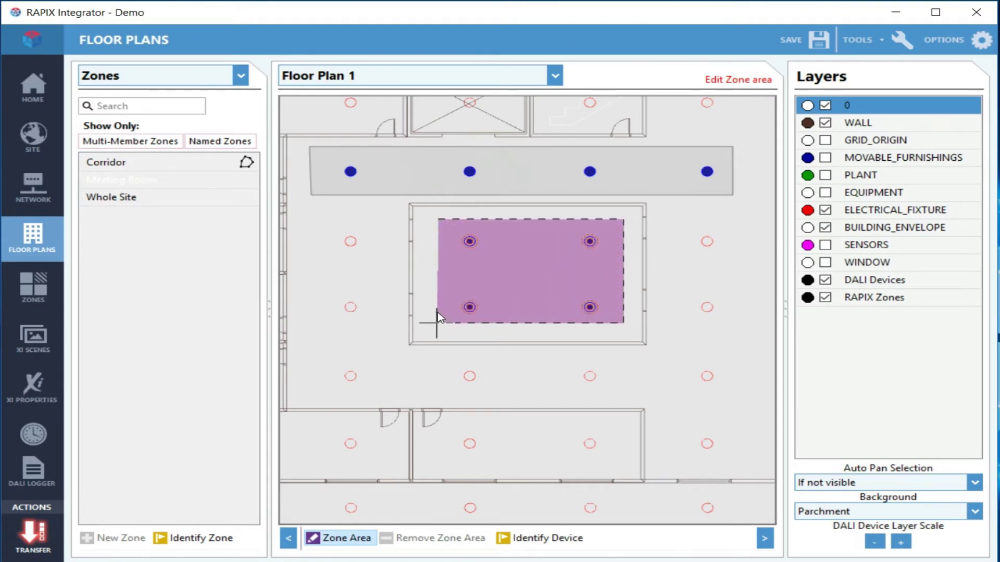
click(438, 220)
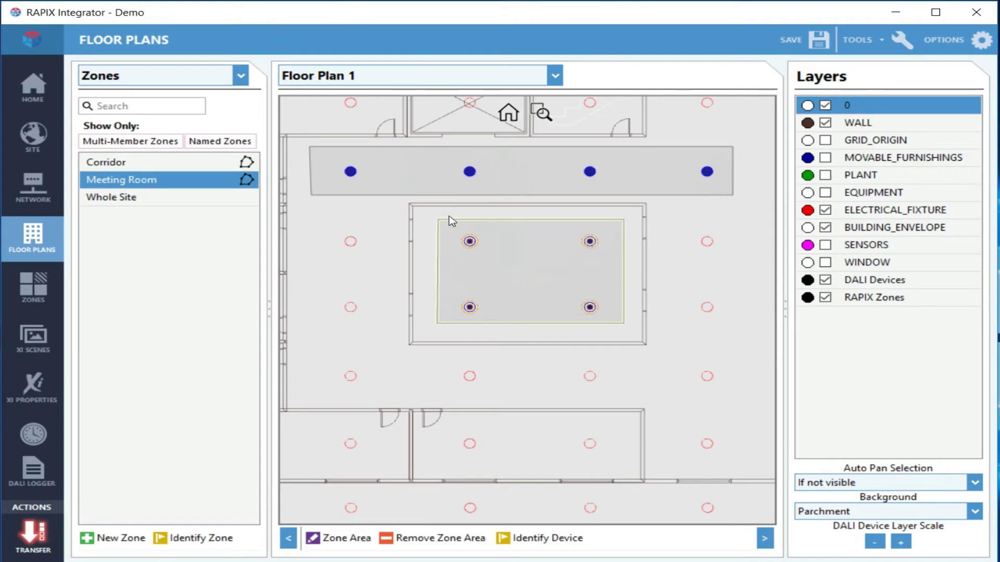
- Return to the list of floor plans and import Floor Plan 2.png as an additional plan
click(240, 77)
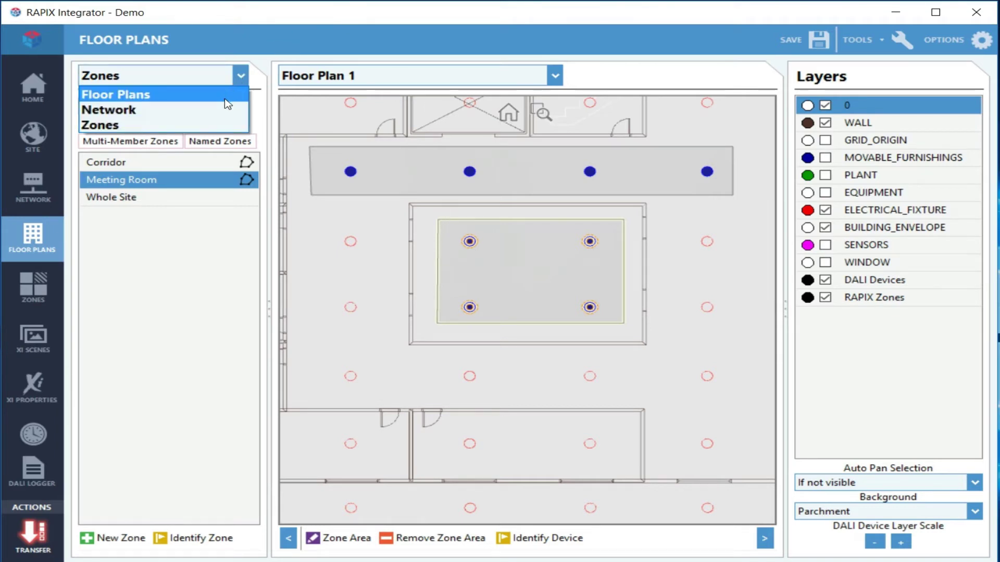
click(223, 96)
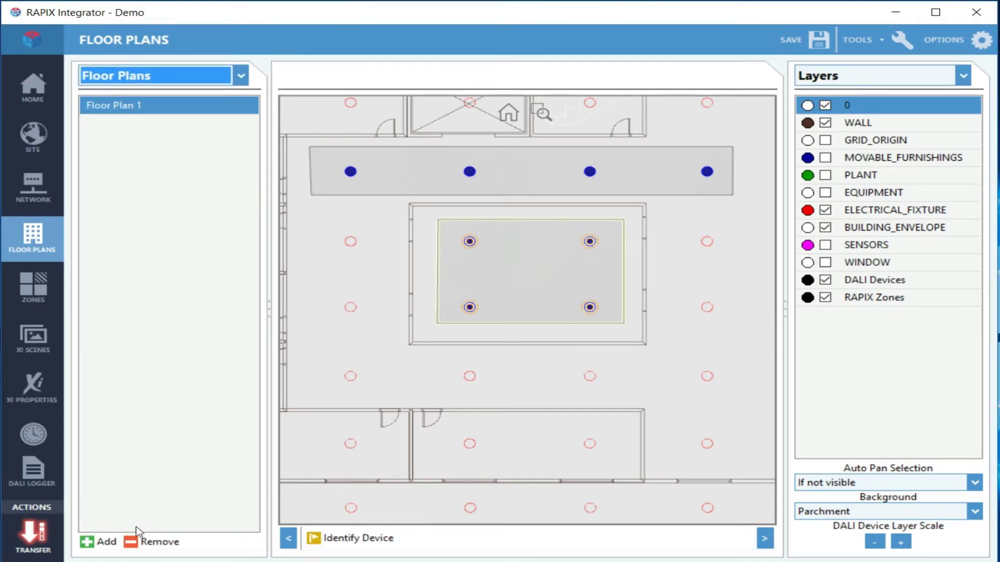
click(104, 542)
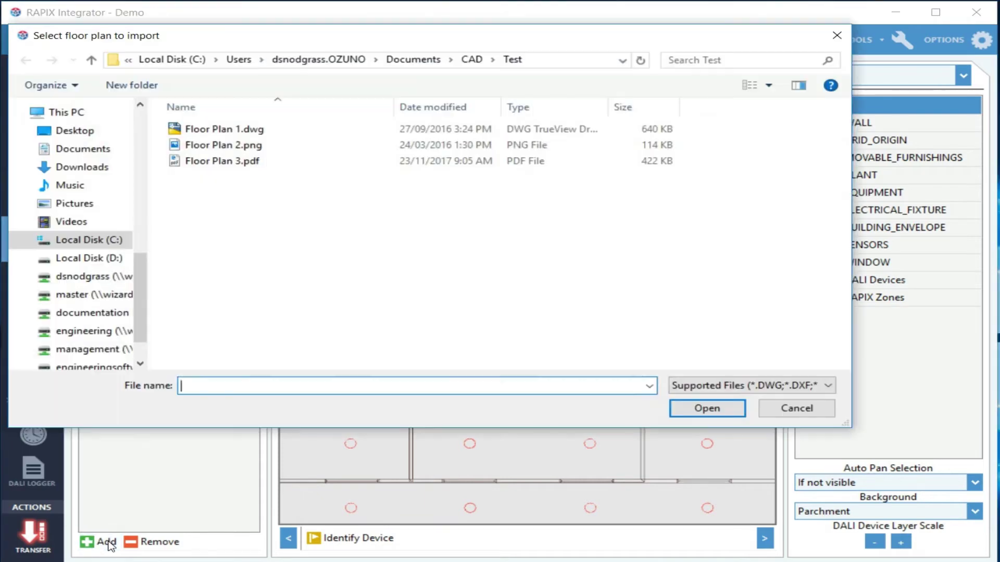
click(244, 146)
click(712, 411)
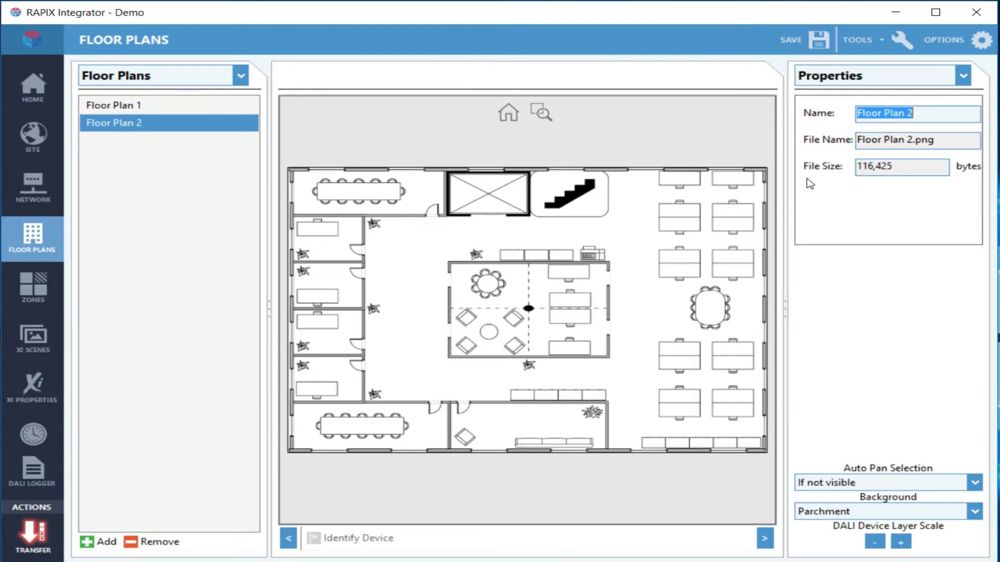
- Display the network devices beside Floor Plan 2, expand Floor 2 down to Line 1 and select Device 8
click(241, 77)
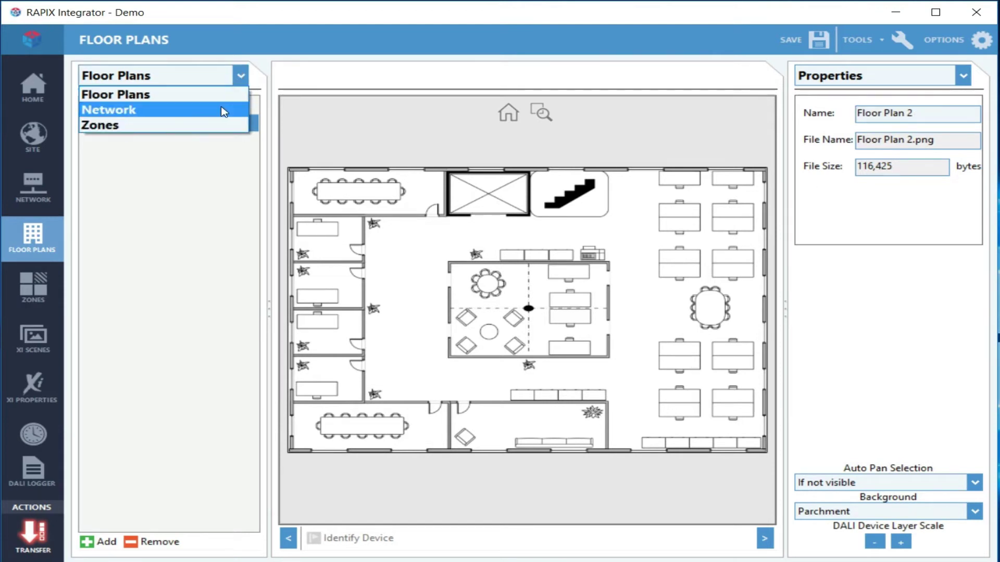
click(221, 110)
drag(249, 240, 258, 432)
click(102, 437)
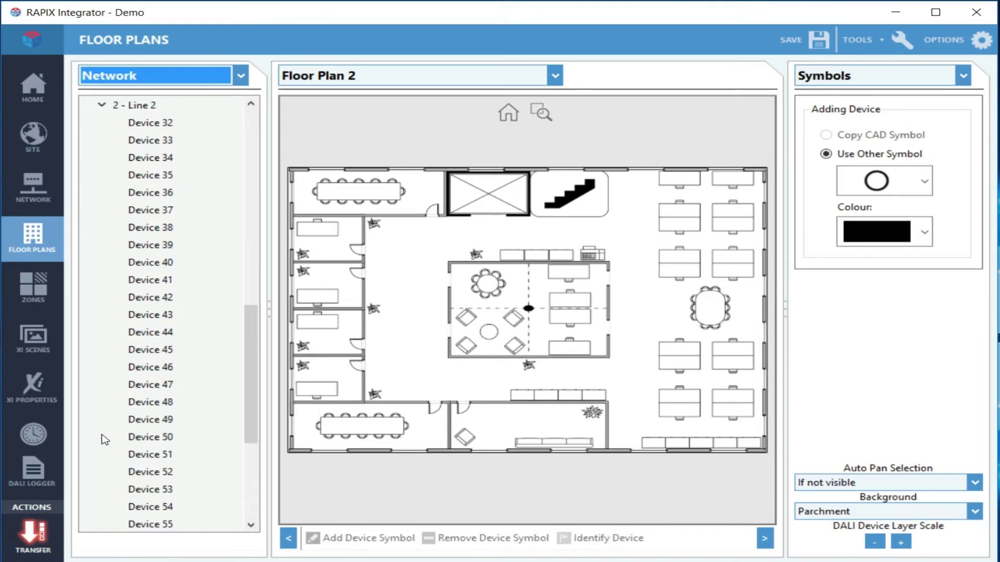
drag(251, 323, 263, 475)
click(87, 489)
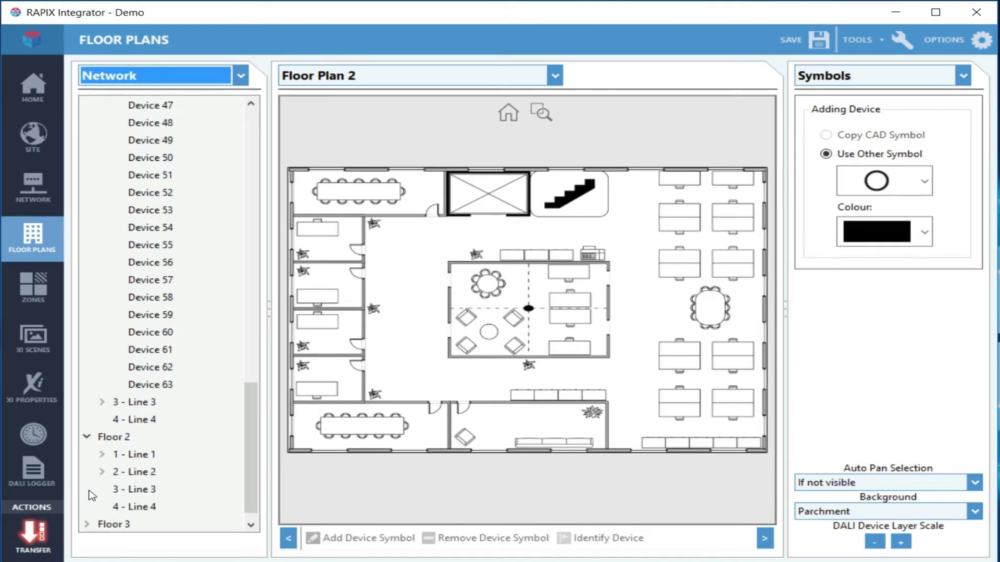
click(102, 454)
click(167, 386)
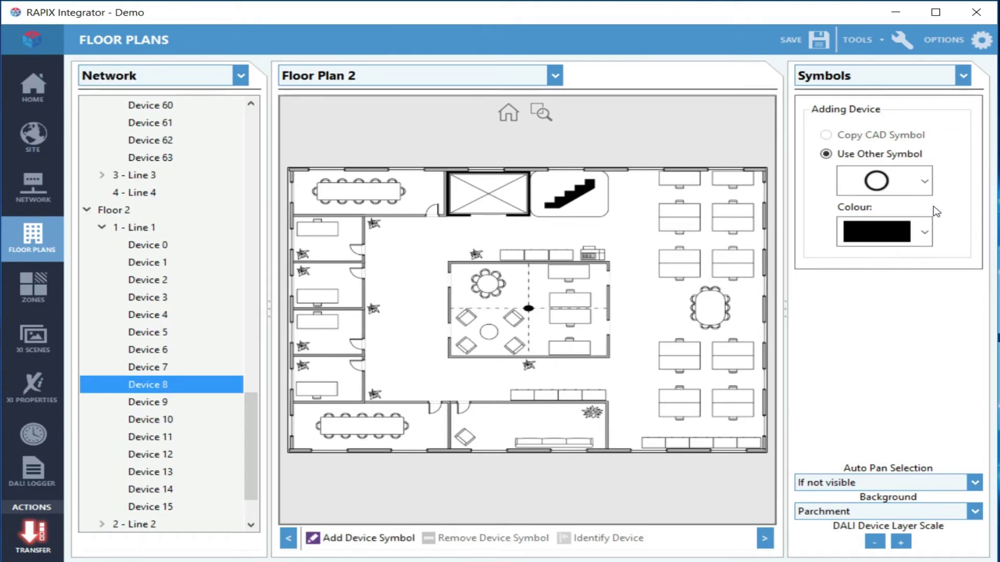
- Place Devices 8 to 10 in a row along the corridor above the central room, using the small circle symbol with four diagonal ticks
click(926, 183)
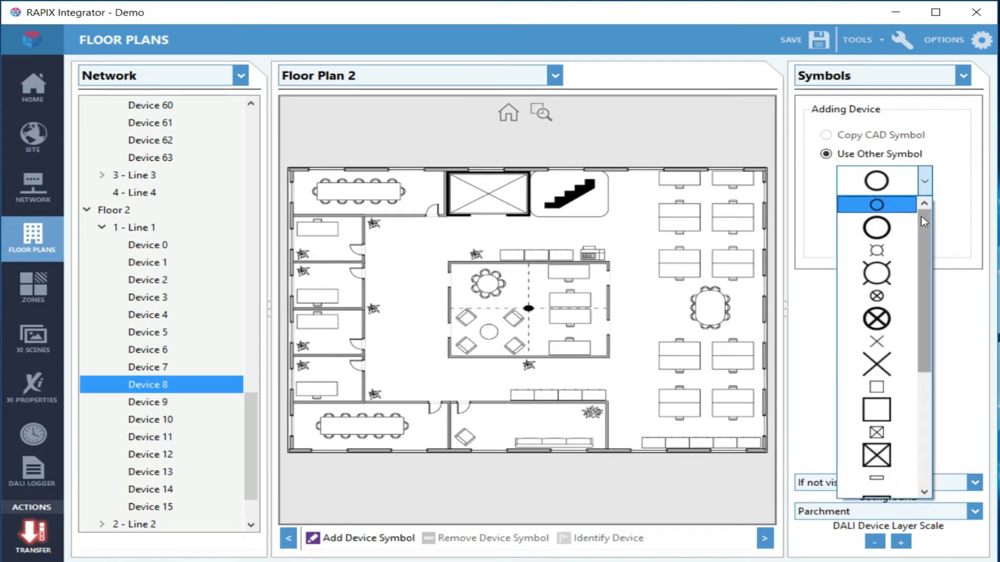
click(885, 252)
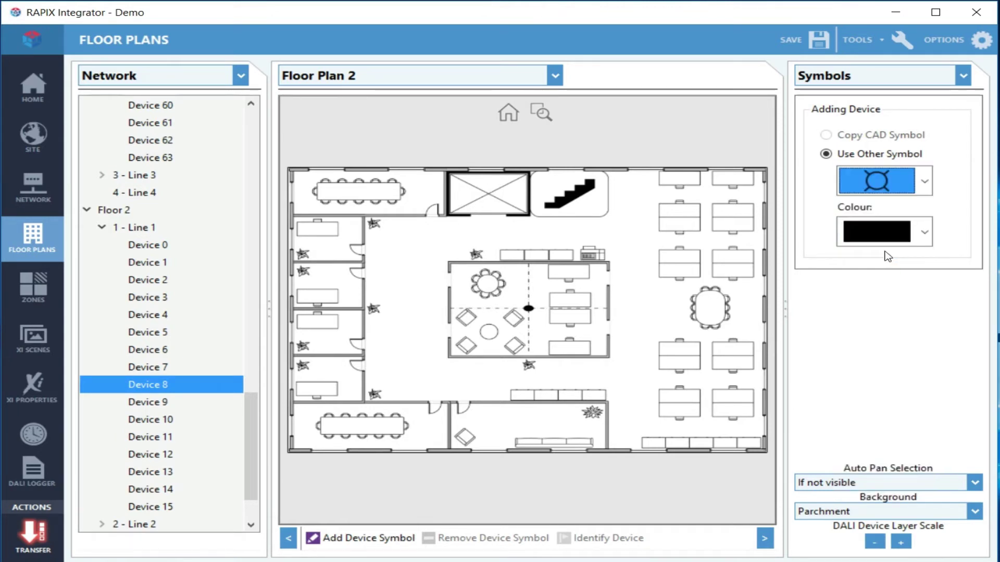
click(326, 541)
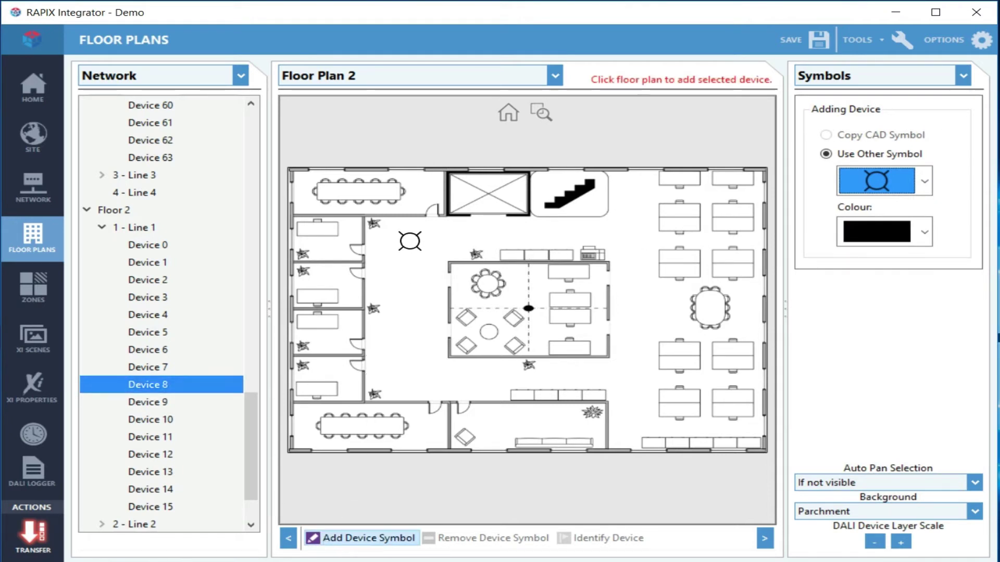
click(410, 239)
click(481, 238)
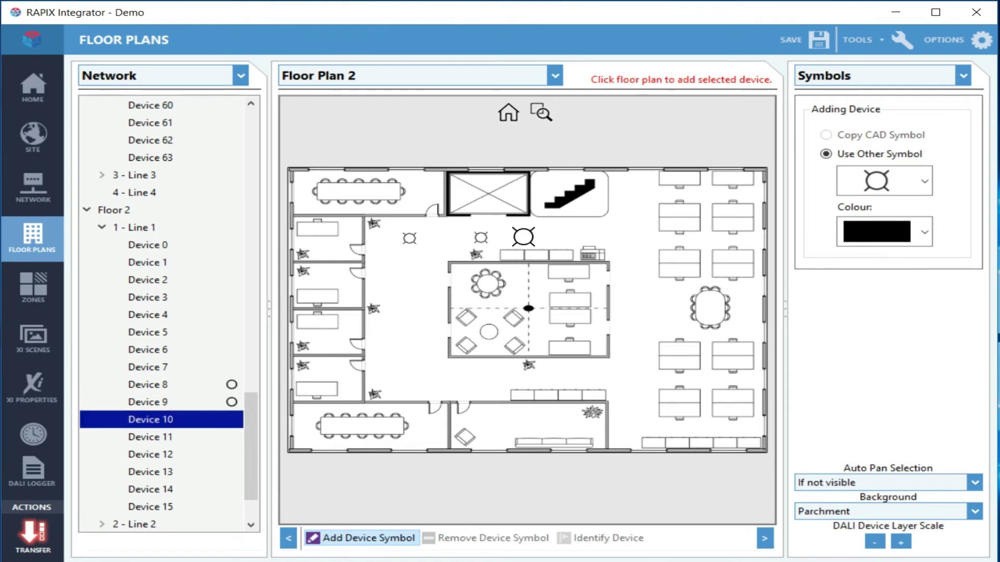
click(558, 238)
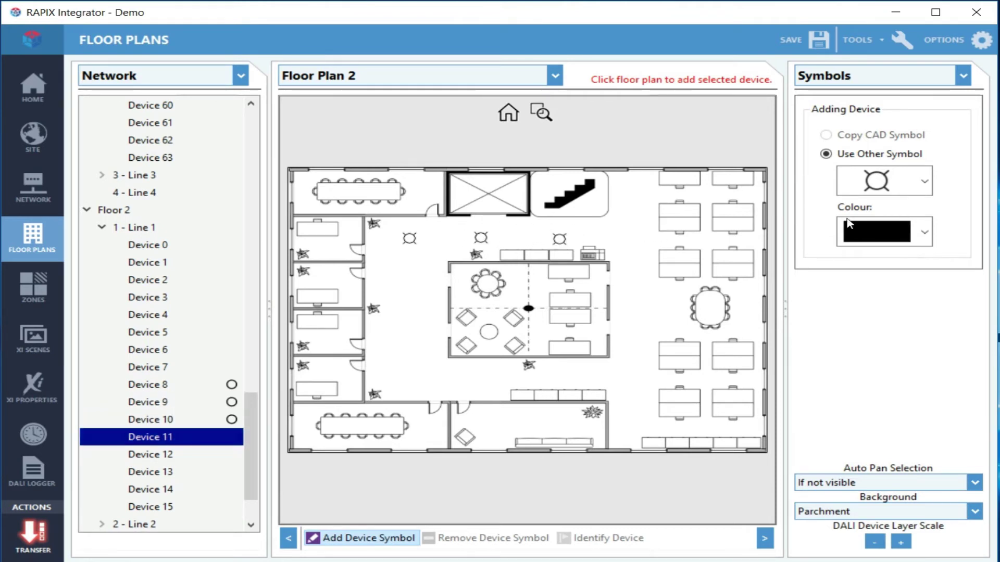
- Place Devices 11 to 13 in a column between the side offices and the central room, using the large red rectangle symbol with a filled corner
click(924, 181)
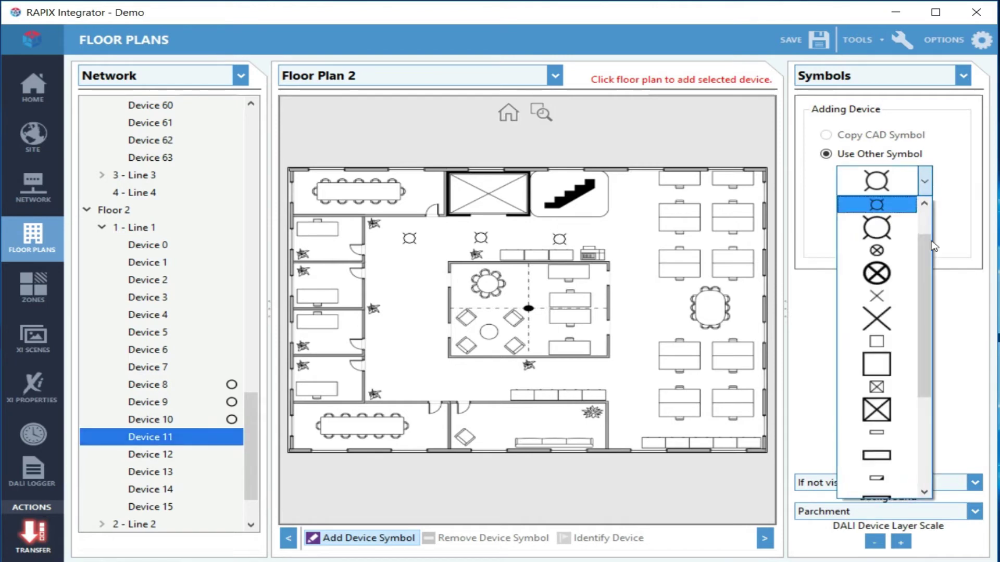
scroll(886, 296, down, 2)
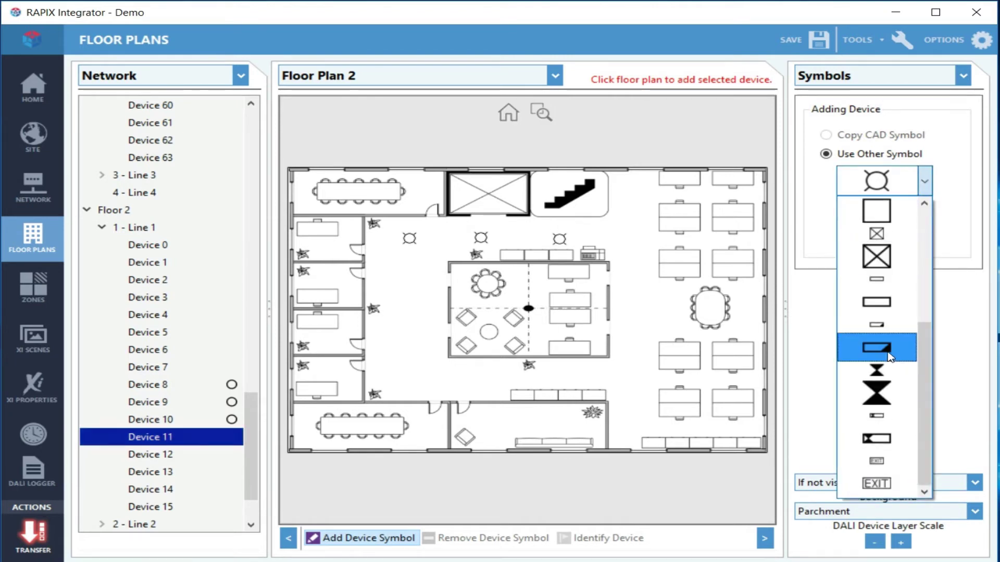
click(889, 355)
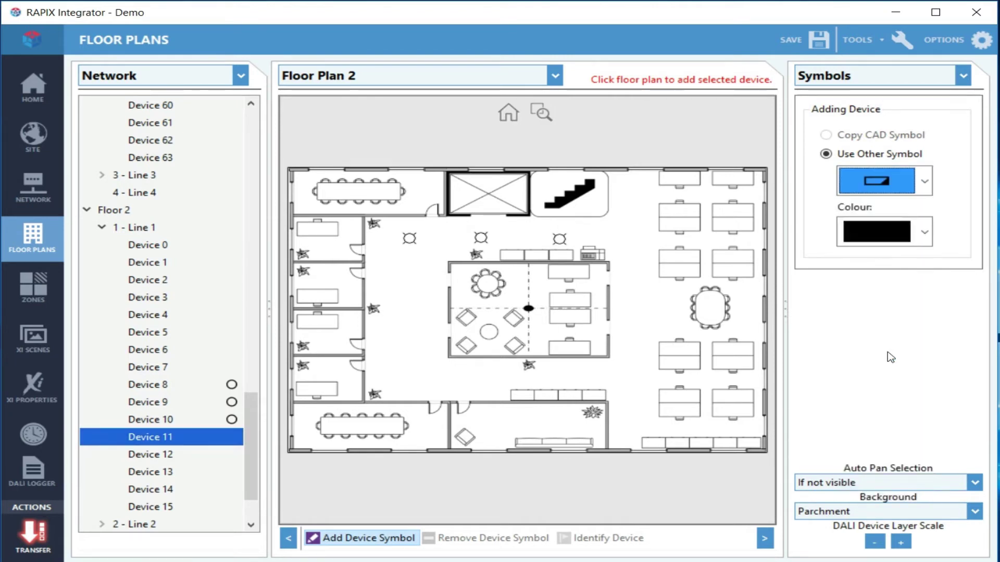
click(927, 235)
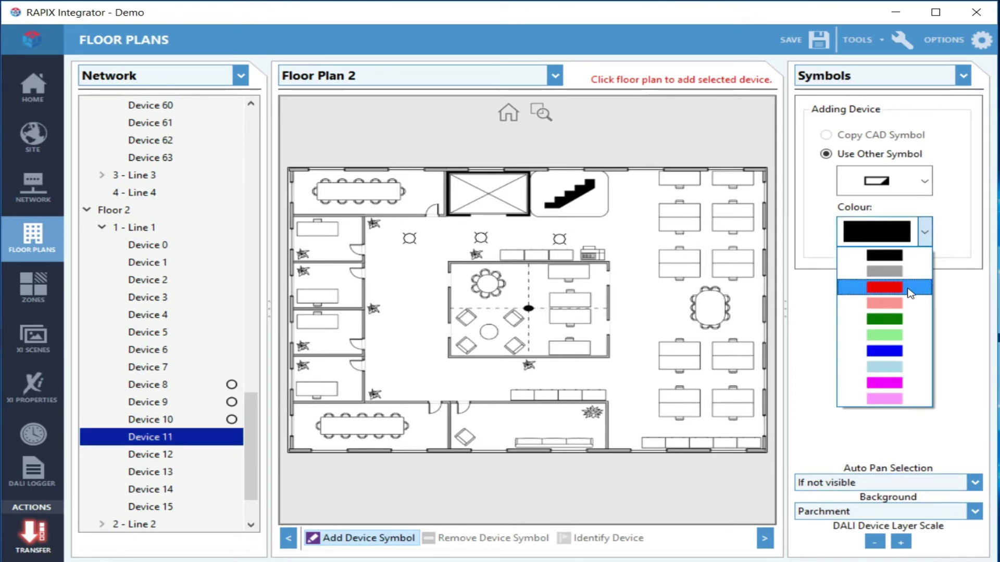
click(909, 293)
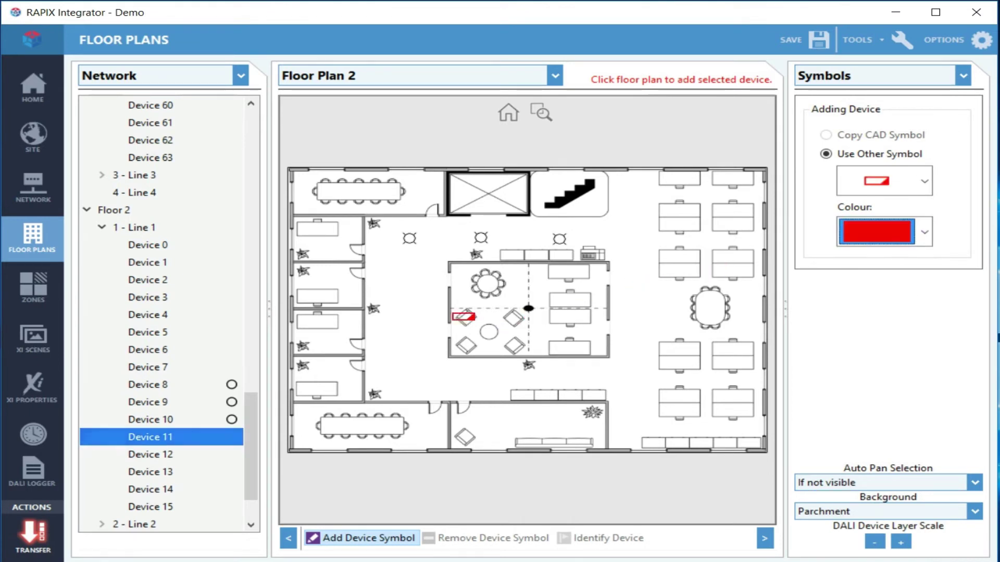
click(408, 284)
click(409, 324)
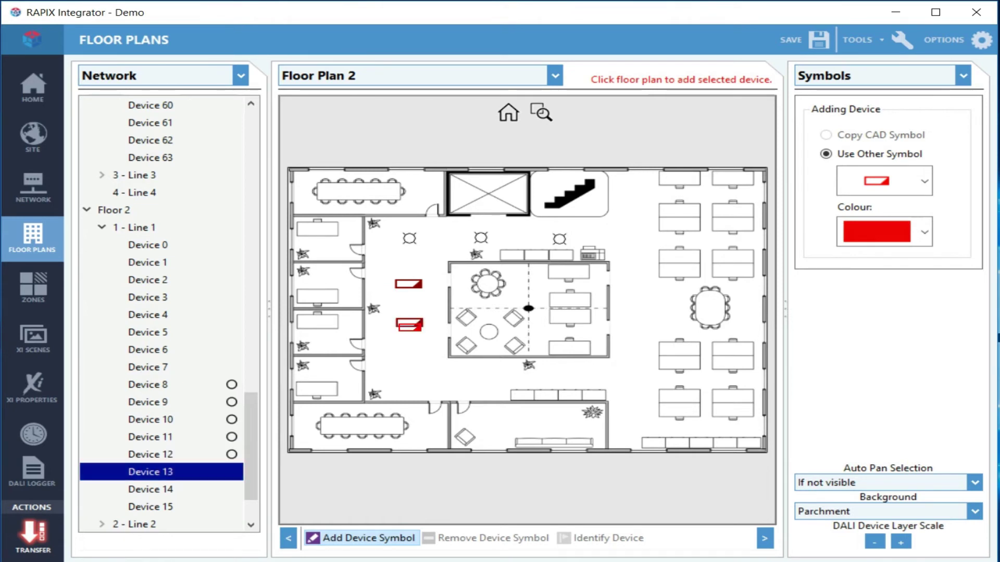
click(411, 363)
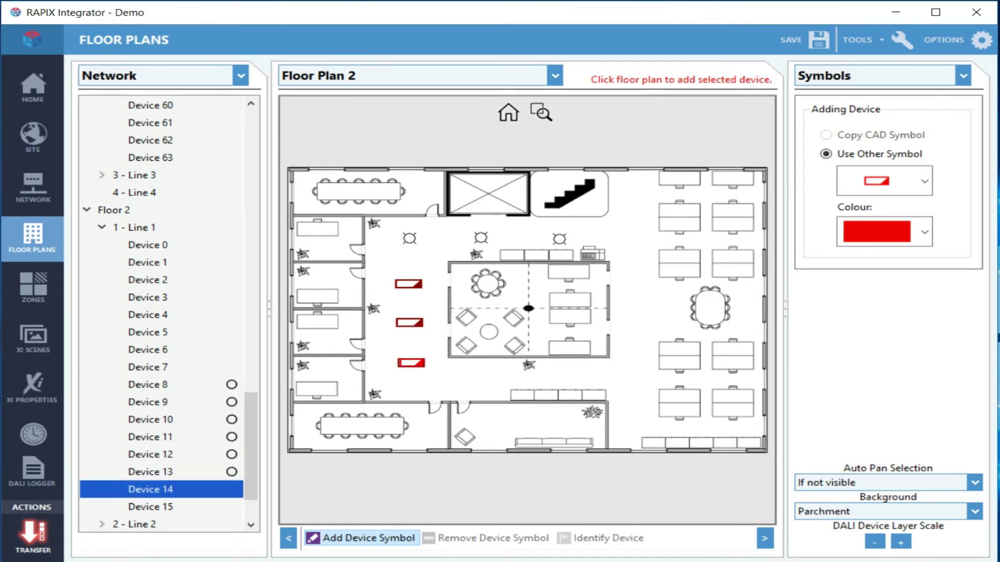
click(393, 538)
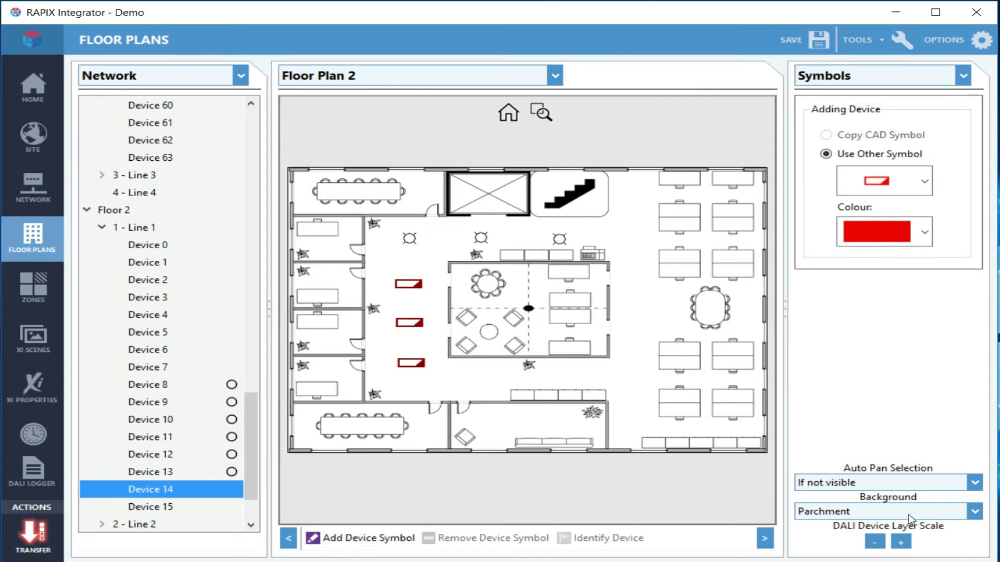
- Reduce the DALI device layer scale by one increment and enlarge it again by one
click(875, 543)
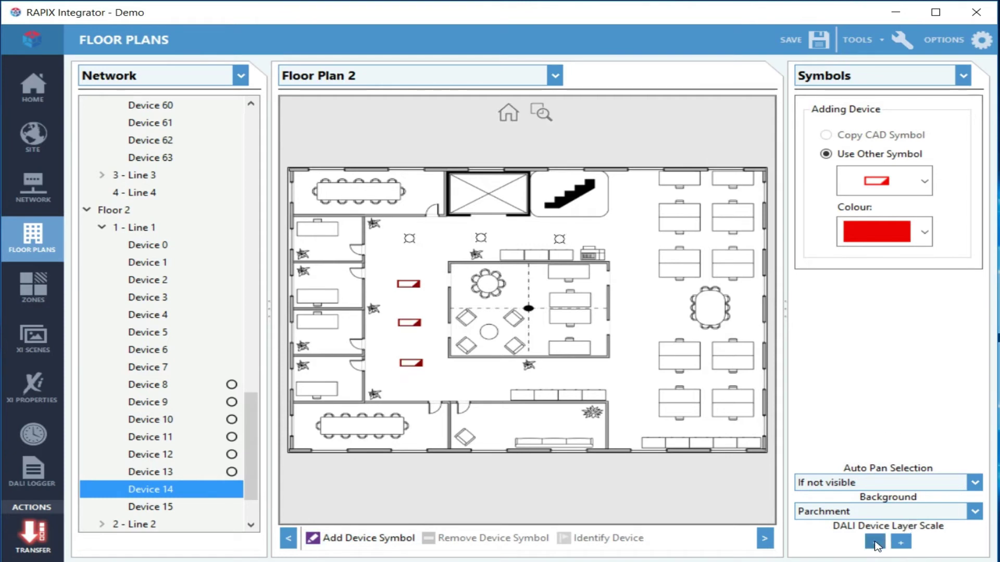
click(901, 543)
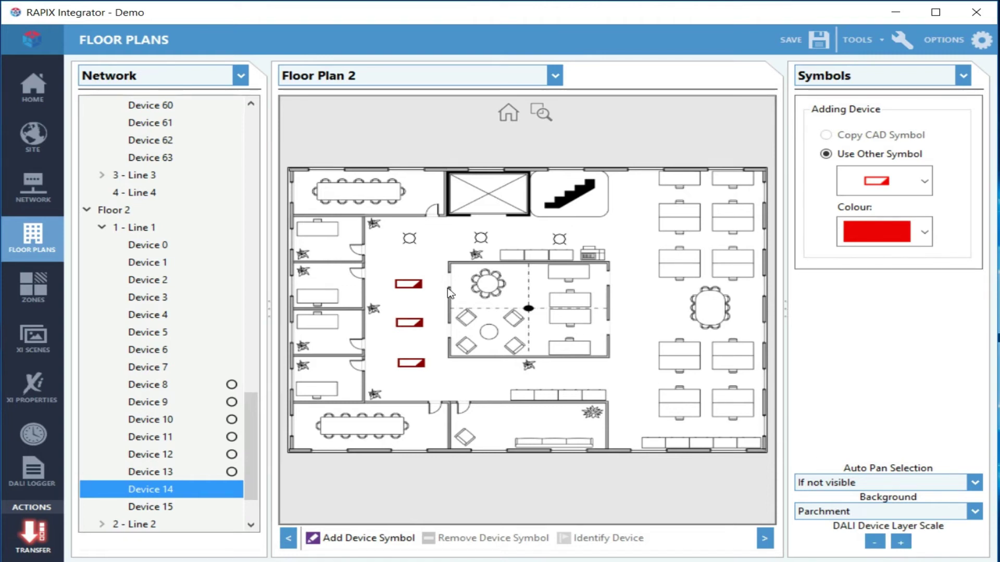
- Move the Device 11 symbol slightly up and to the right, and rotate it 90° clockwise so it stands upright
click(416, 283)
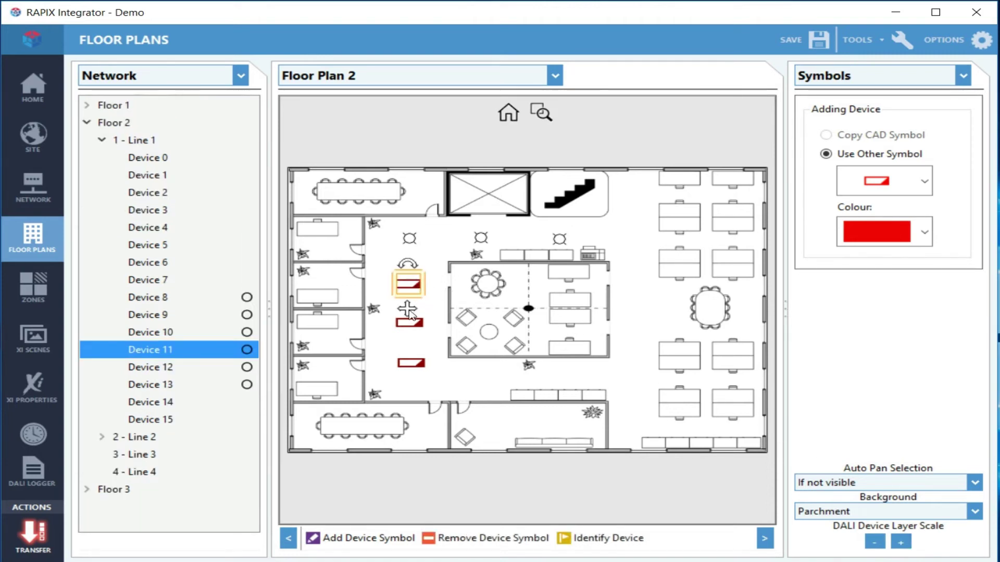
mouse_move(408, 309)
mouse_down()
mouse_move(432, 282)
mouse_move(410, 300)
mouse_up()
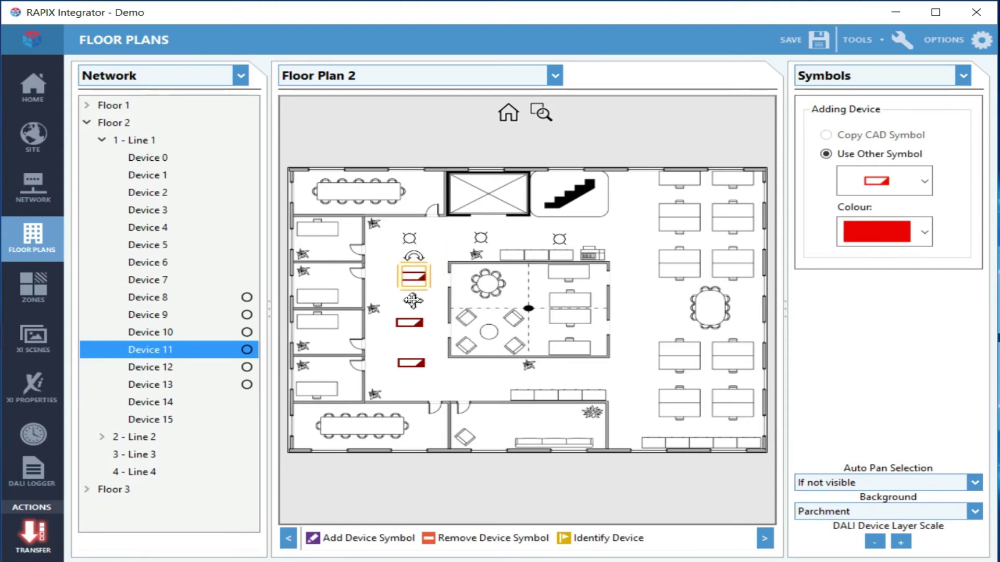
scroll(411, 280, up, 5)
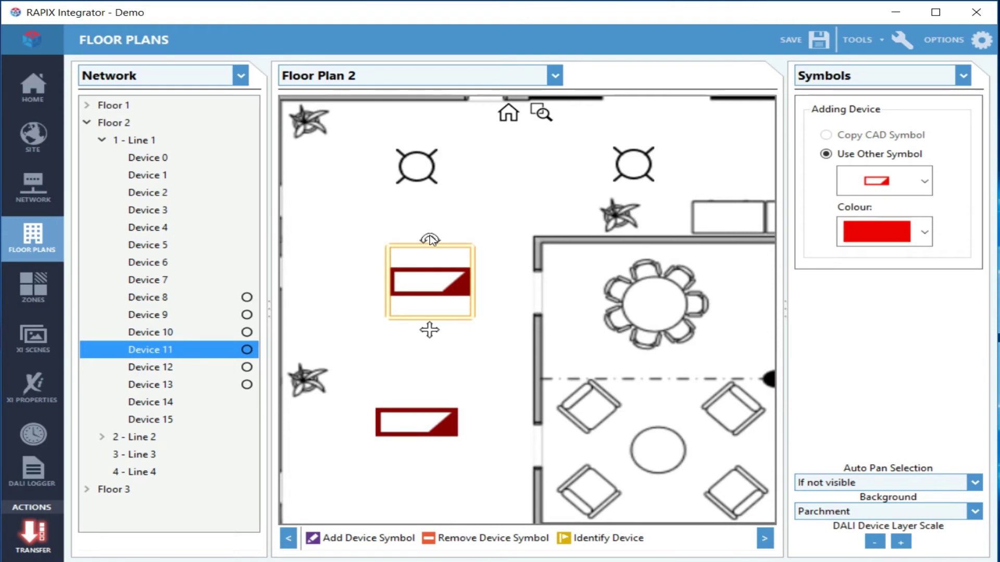
drag(429, 240, 478, 287)
click(506, 291)
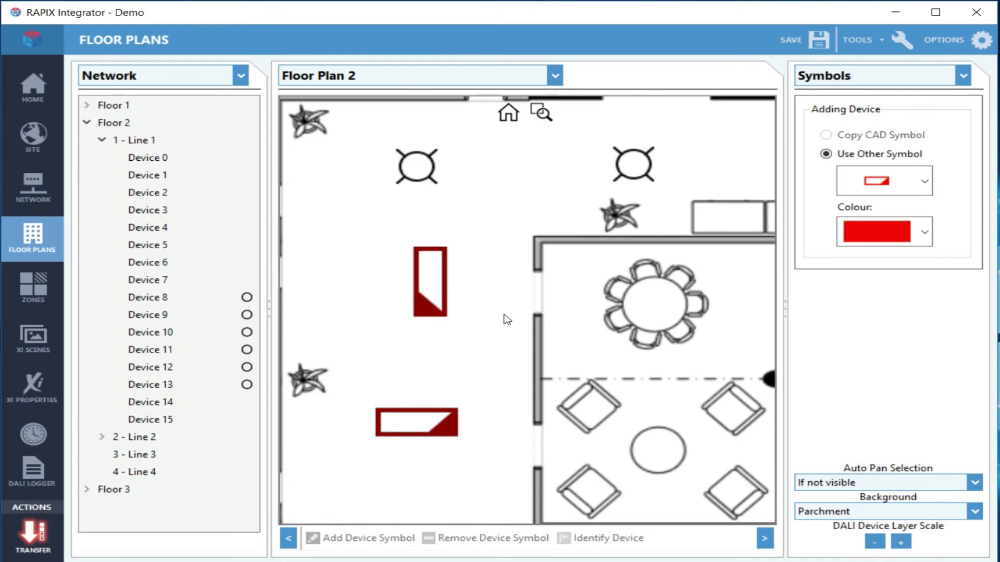
scroll(507, 320, down, 3)
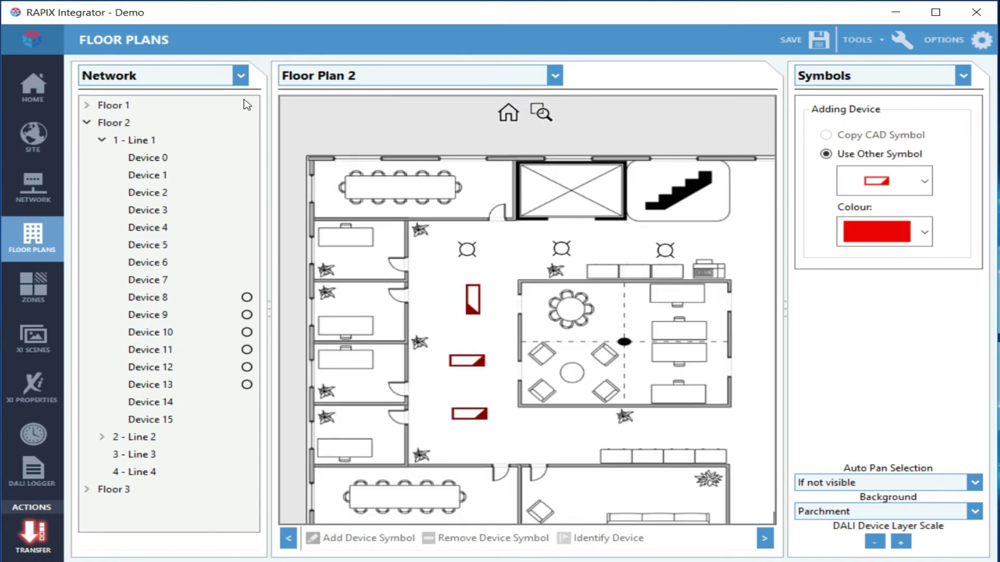
- Return to the list of floor plans and choose Floor Plan 3.pdf as an additional plan to import
click(242, 78)
click(237, 94)
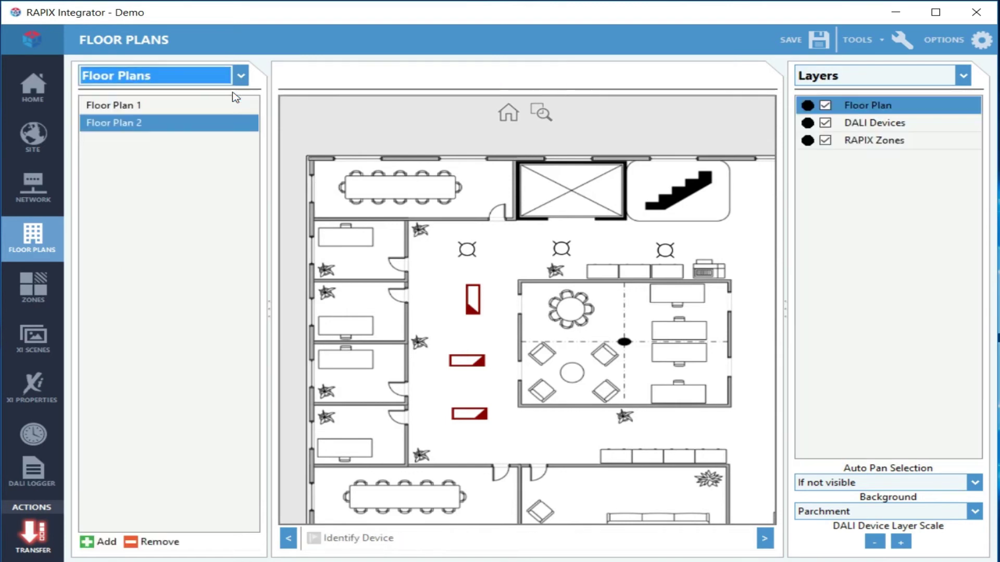
click(101, 543)
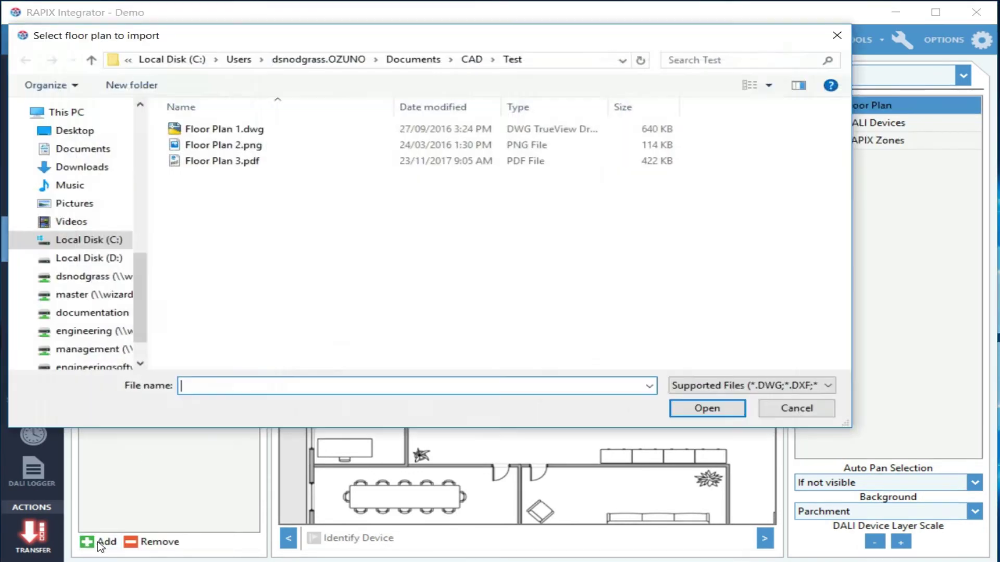
click(256, 165)
double_click(257, 163)
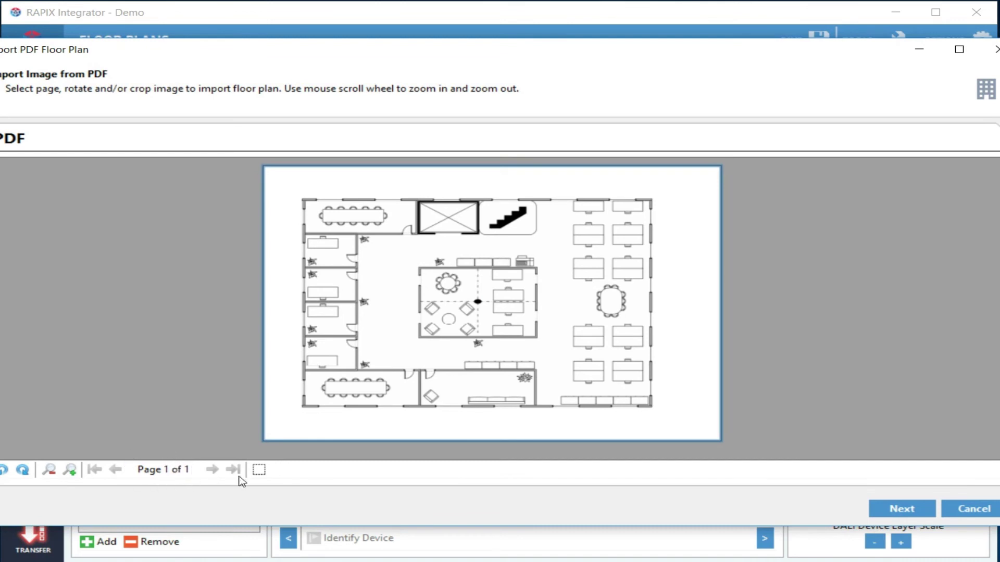
- Crop the PDF page to a rectangle just outside the building outline and finish the import with the default detail level
click(259, 470)
drag(298, 193, 657, 411)
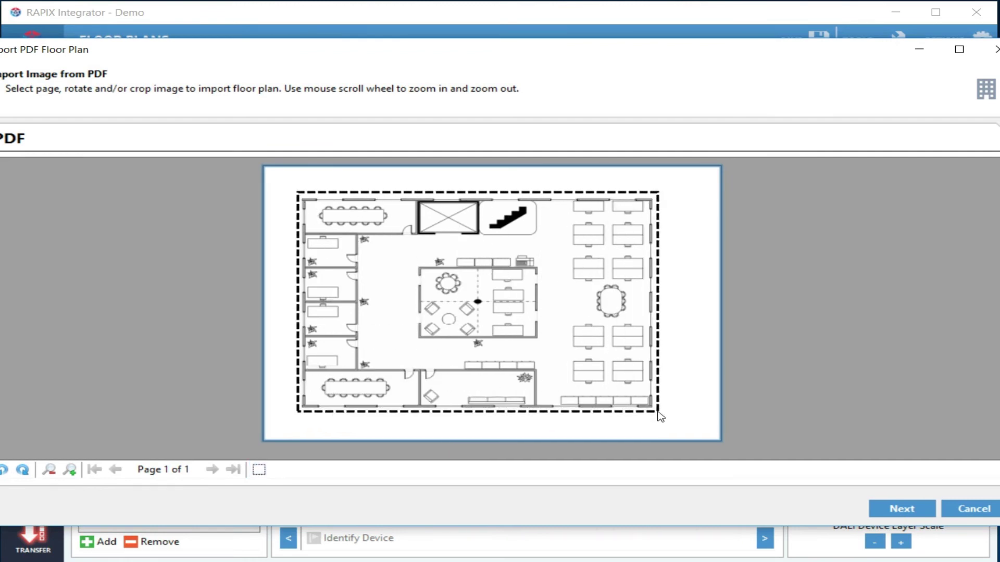
click(893, 513)
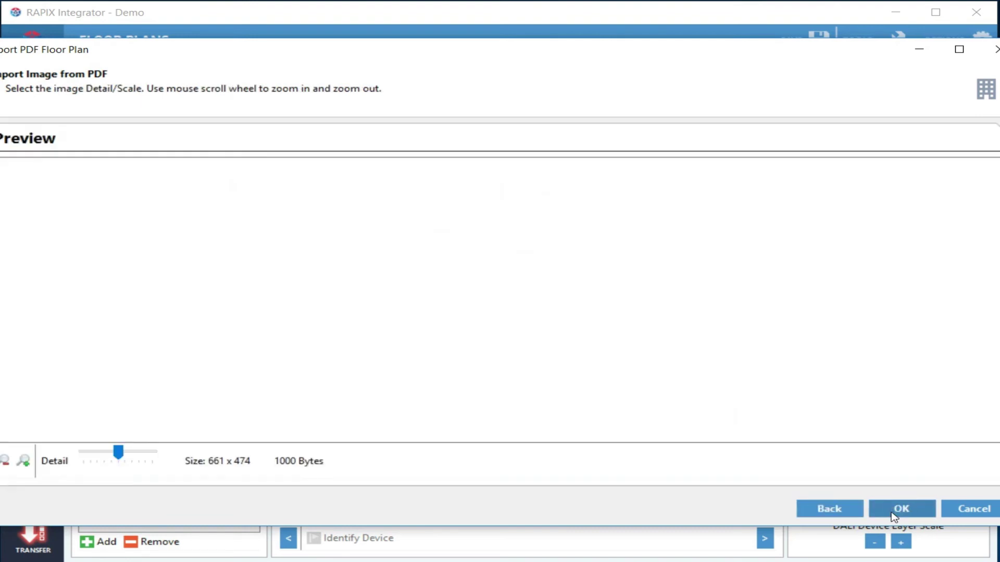
click(5, 462)
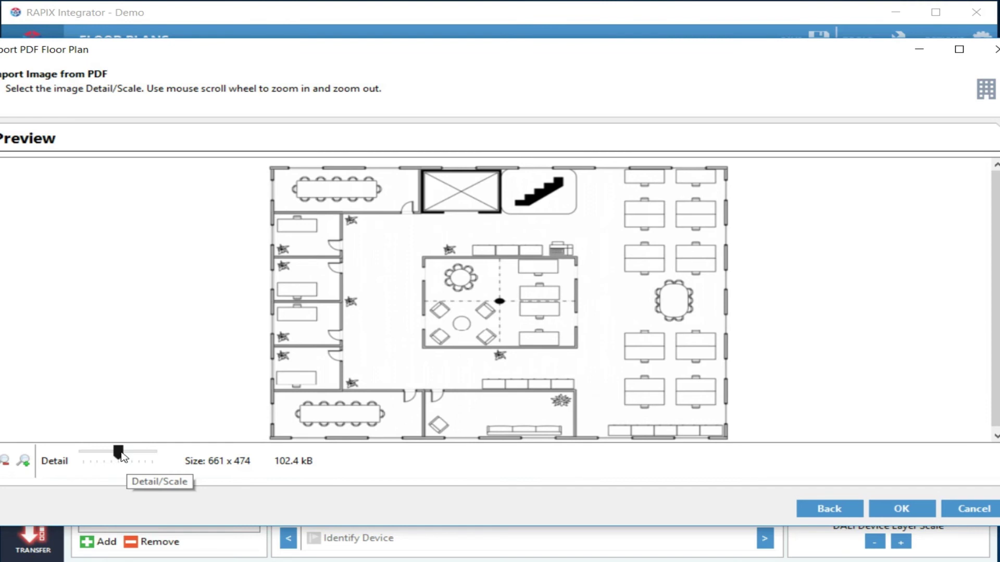
click(887, 510)
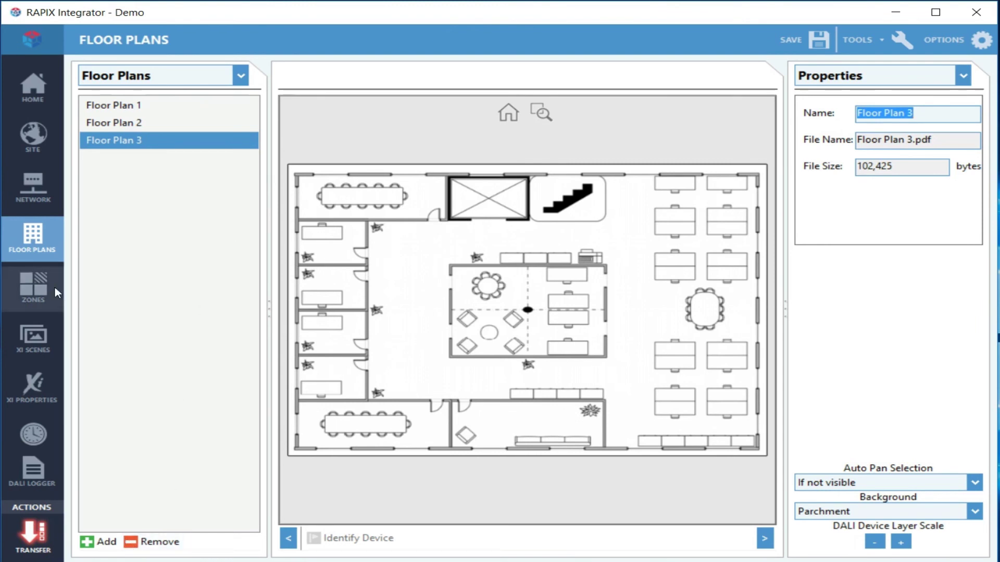
- Display the network devices, expand Floor 1 and select Device 11 on Floor 2 Line 1 to locate its symbol on the plans
click(221, 79)
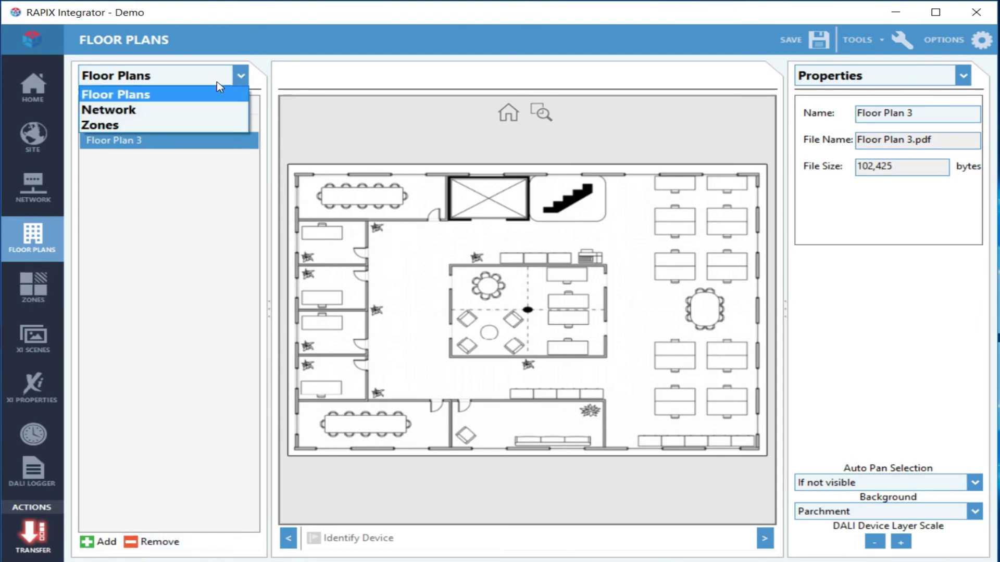
click(201, 111)
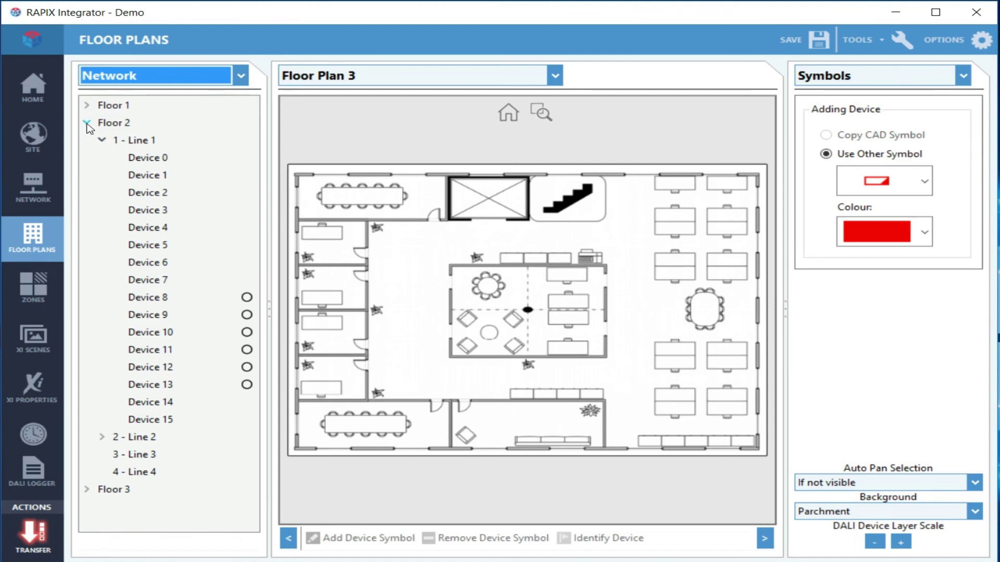
click(87, 106)
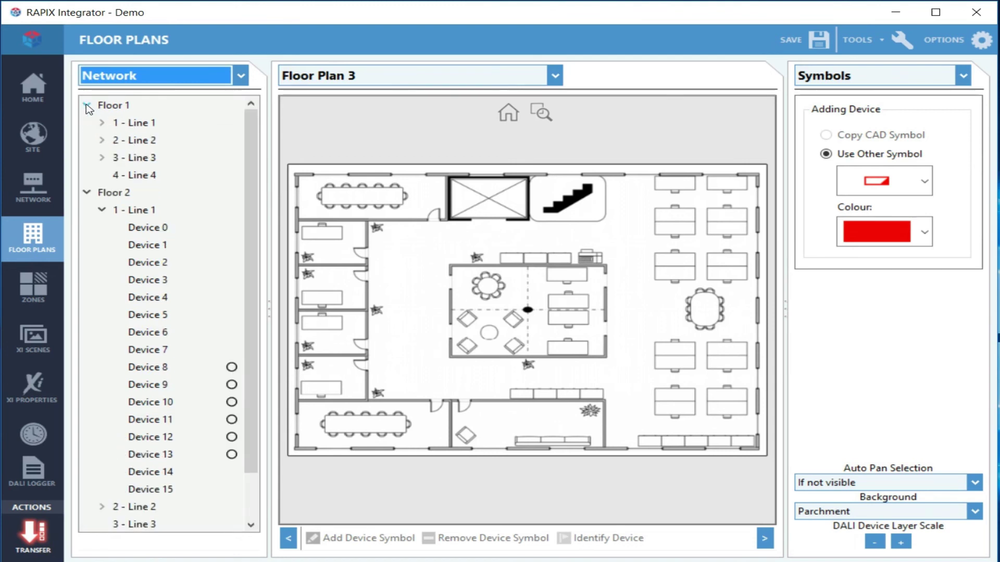
click(170, 419)
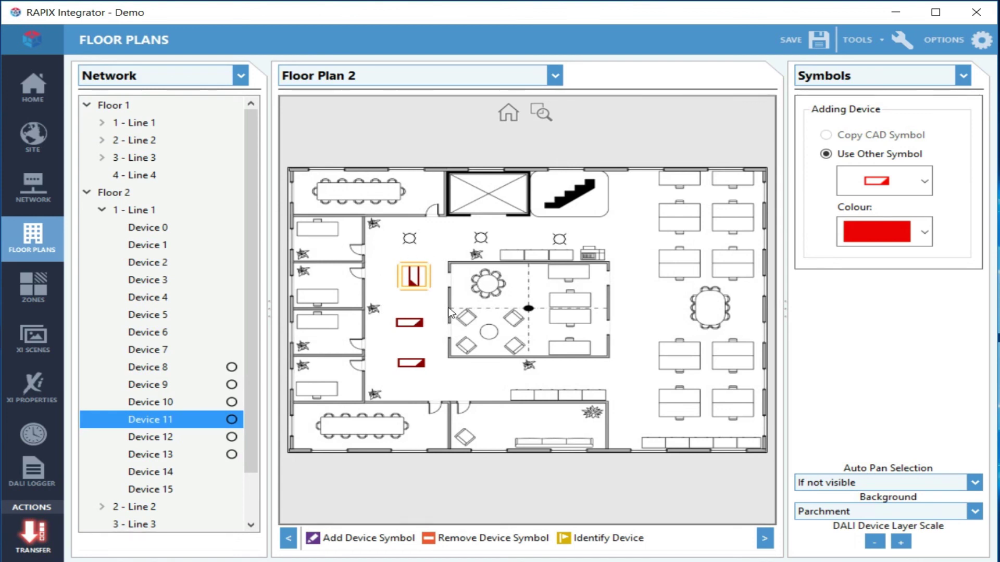
- Switch to Floor Plan 1 and select the second light in the corridor row to locate its device in the network
click(488, 77)
click(484, 93)
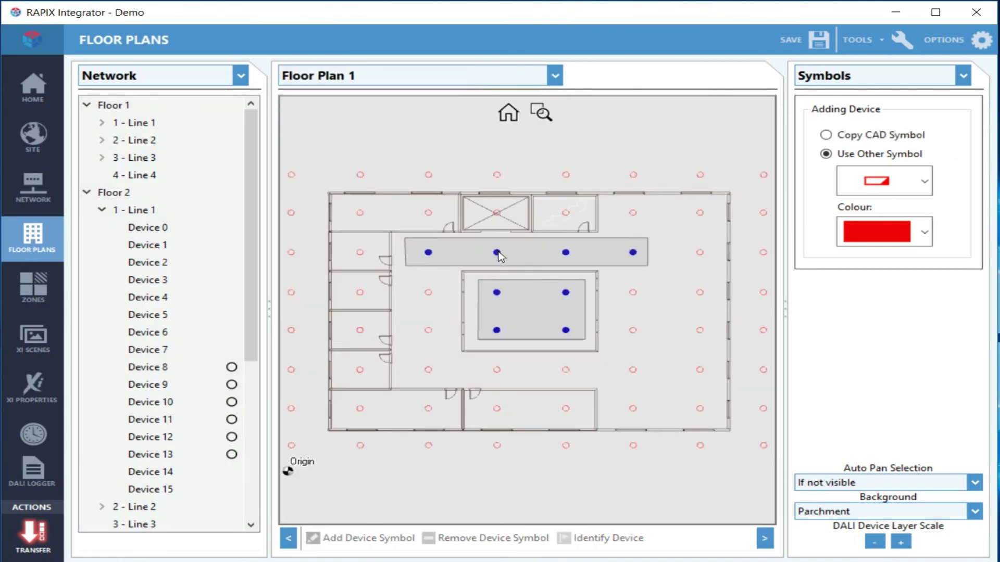
click(498, 253)
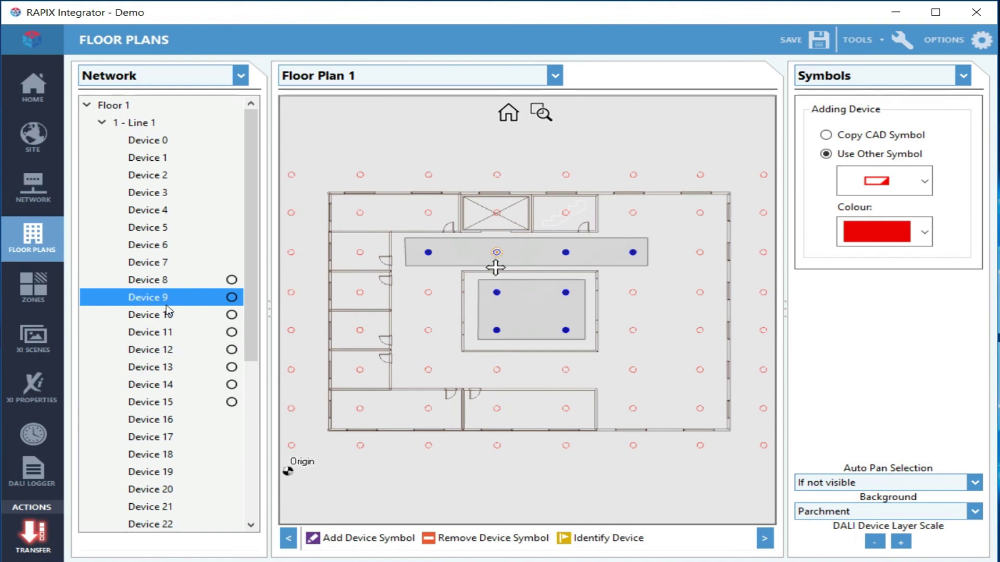
- Display the list of zones beside Floor Plan 1 and select the Meeting Room zone
click(241, 78)
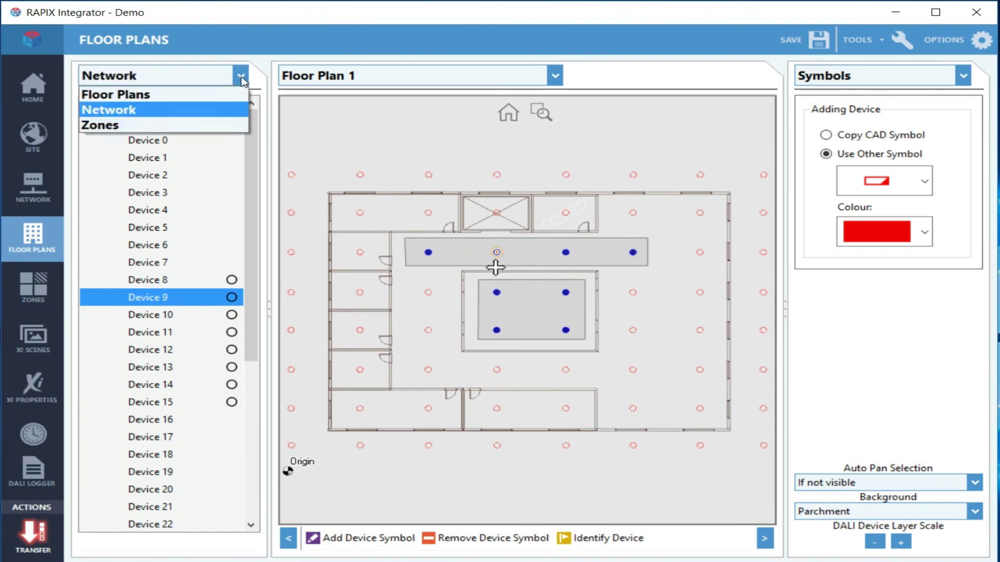
click(220, 126)
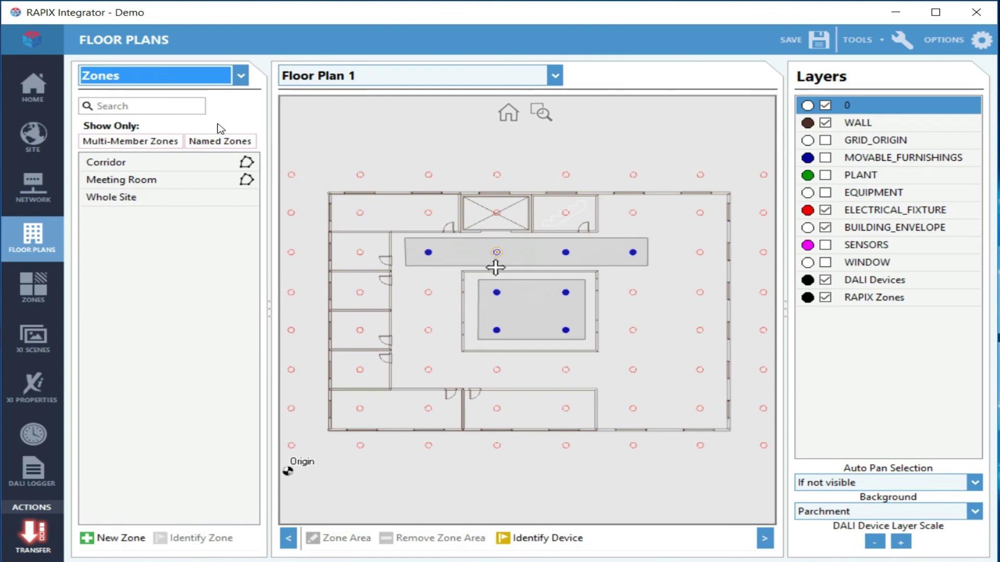
click(140, 185)
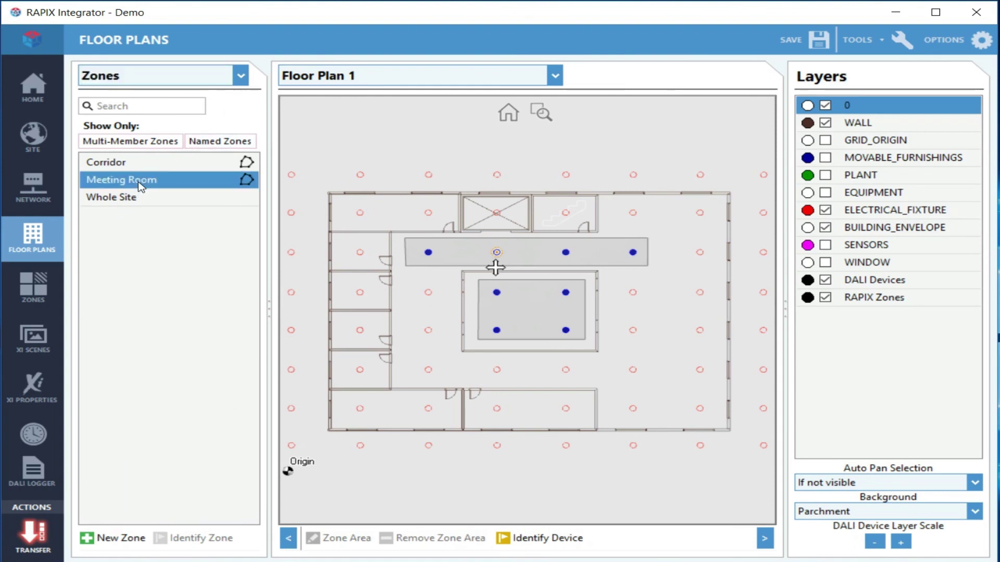